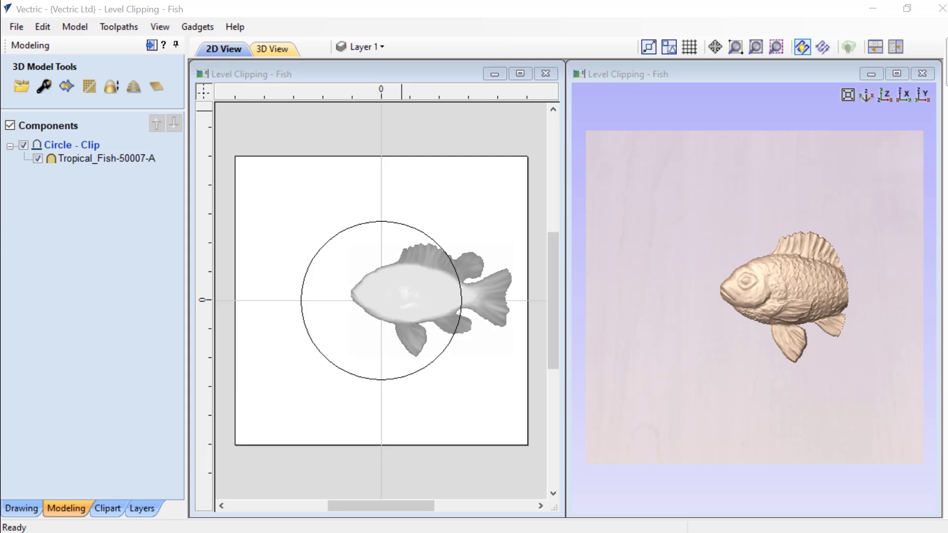
Undo the previous circle clipping on the fish, leaving Level 1's options unchanged
key(ctrl+z)
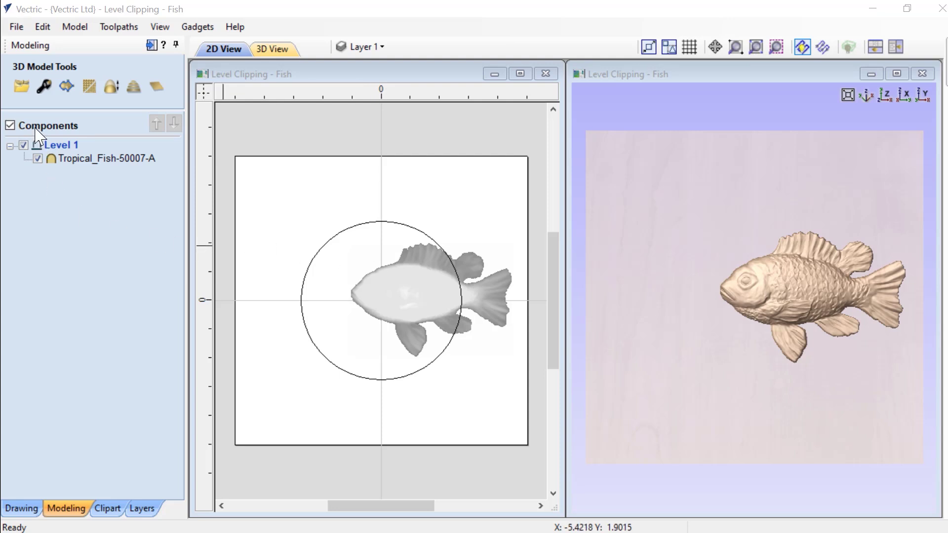
right_click(53, 144)
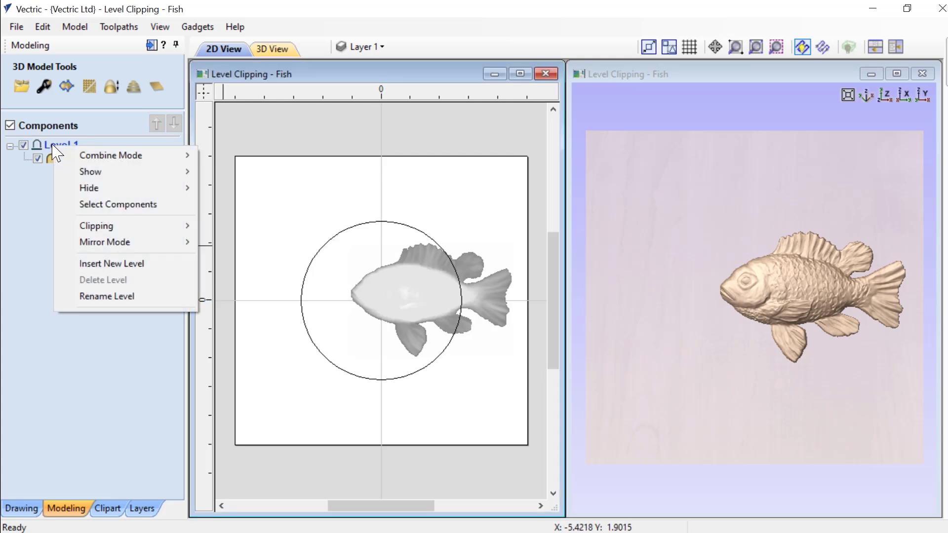
mouse_move(94, 228)
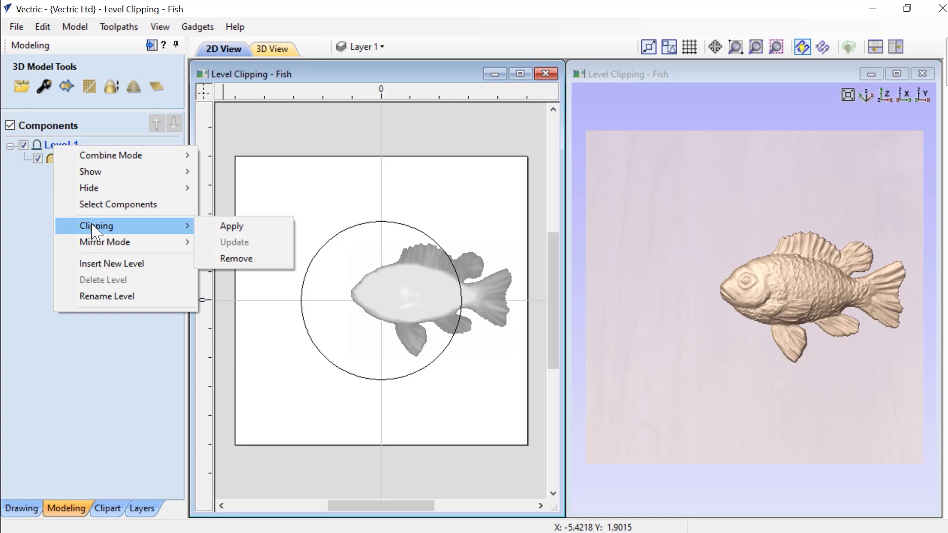
mouse_move(98, 247)
click(333, 182)
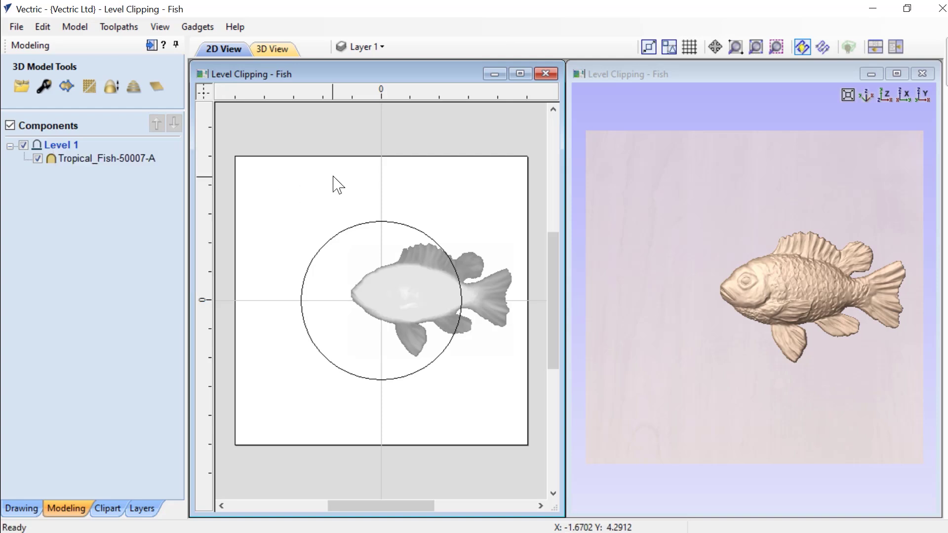
Select the circle and apply Level 1 clipping to trim the fish's tail and fins
click(349, 229)
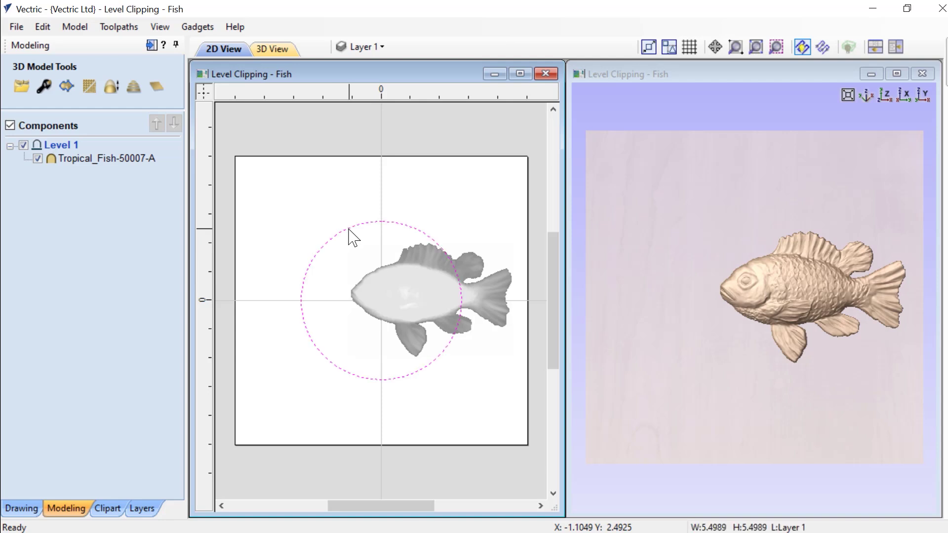
click(408, 299)
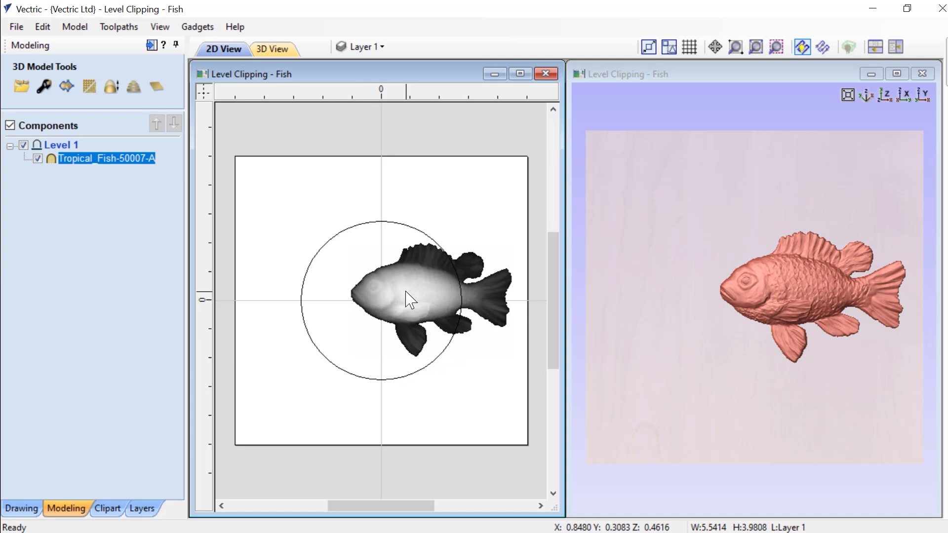
click(320, 272)
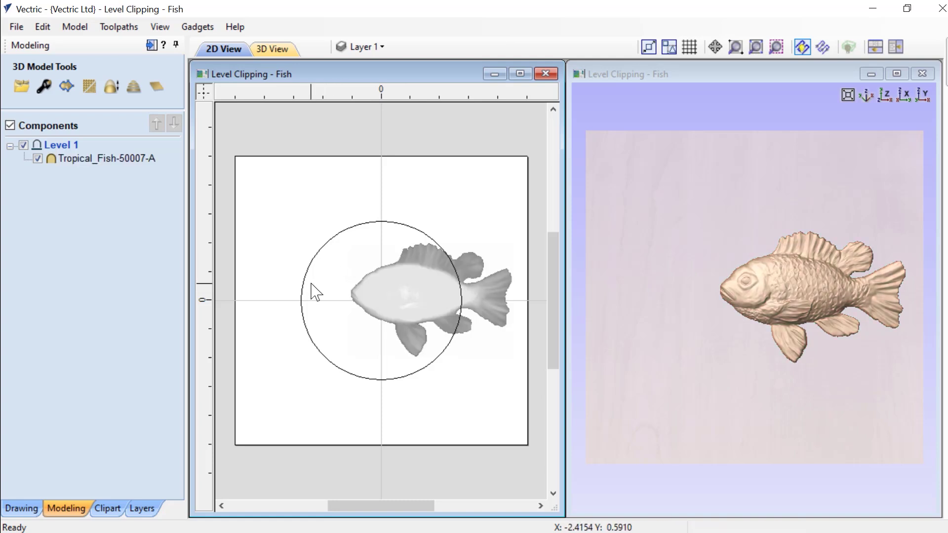
click(304, 290)
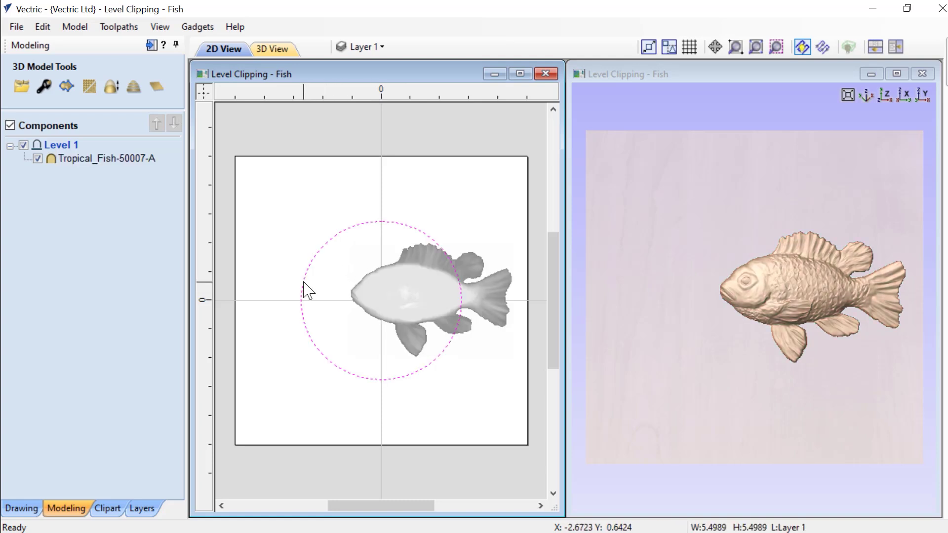
right_click(53, 147)
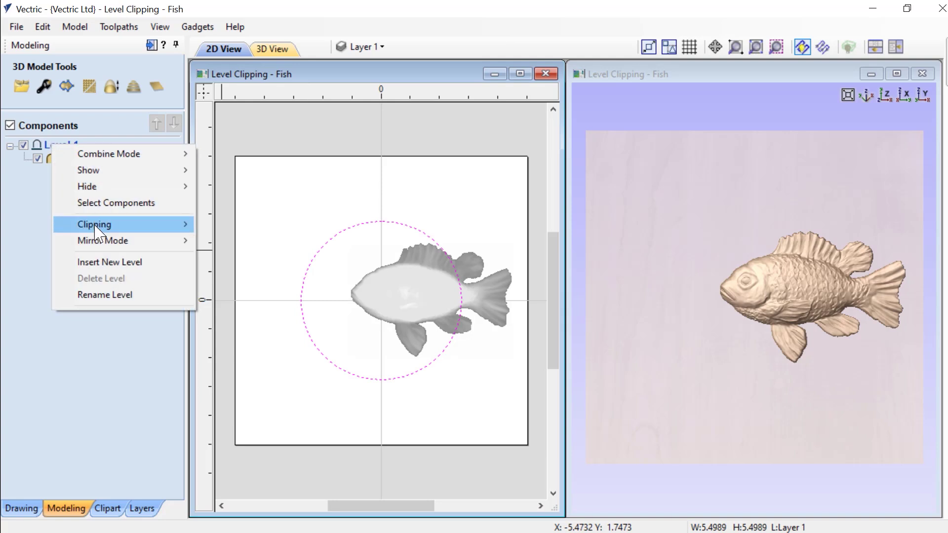
click(218, 231)
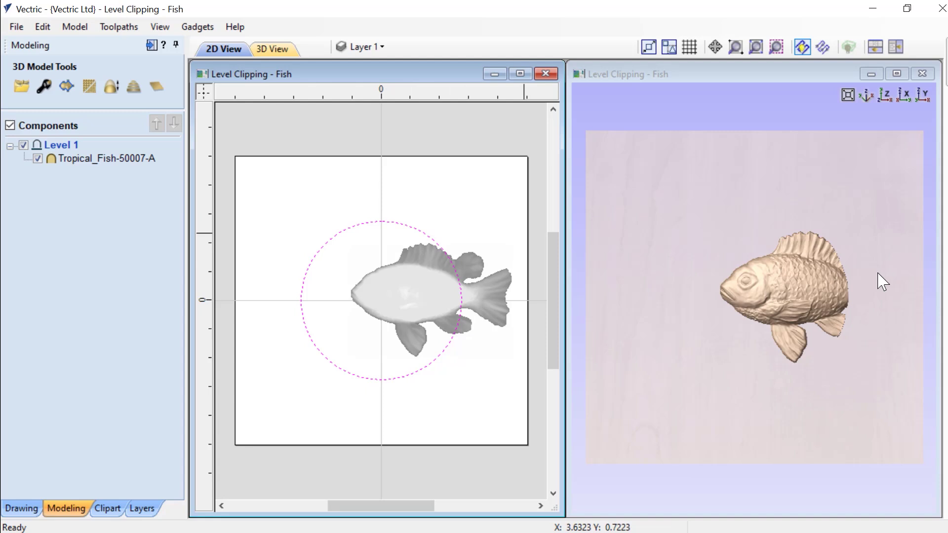
Move the fish up-left, then return it to its original position
click(431, 305)
click(428, 295)
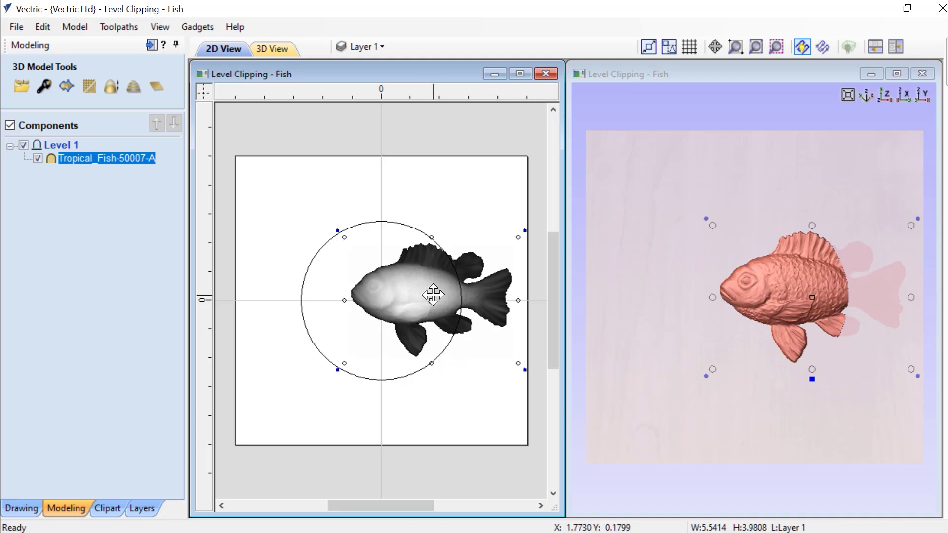
drag(431, 294, 359, 260)
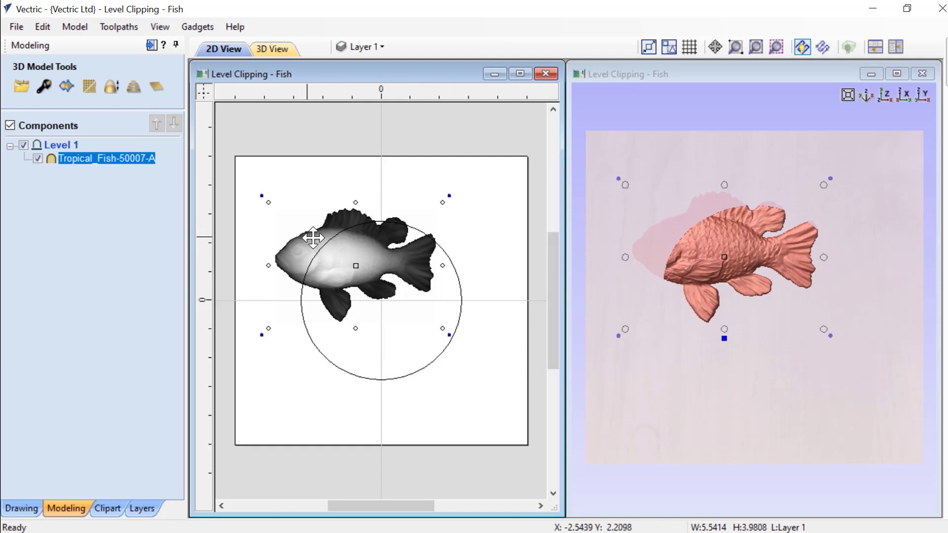
drag(355, 256, 428, 300)
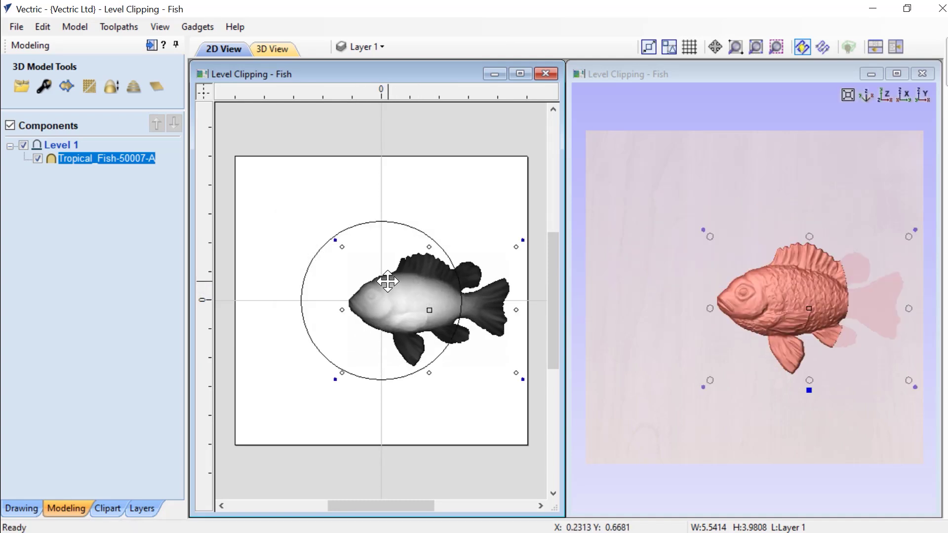
Move the circle up-left over the fish's head and update Level 1's clipping
click(309, 270)
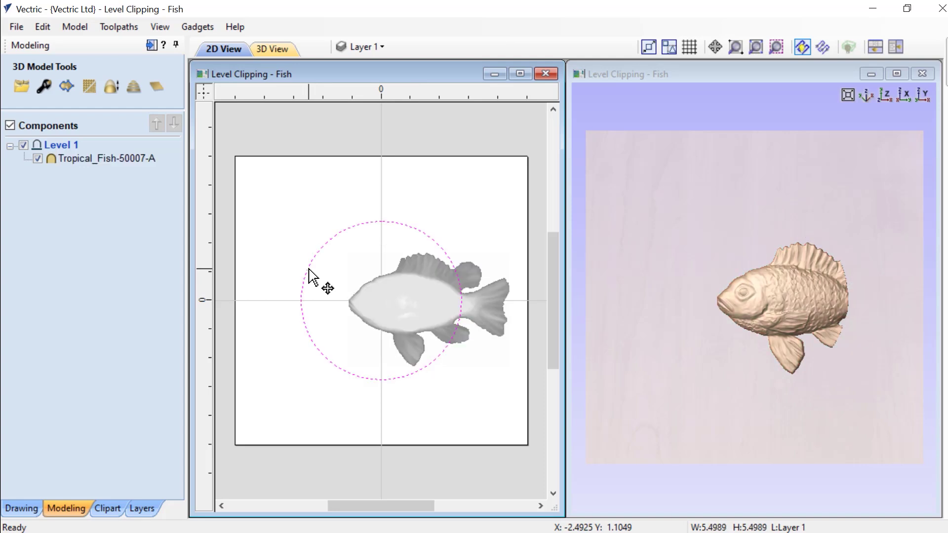
drag(381, 298, 349, 272)
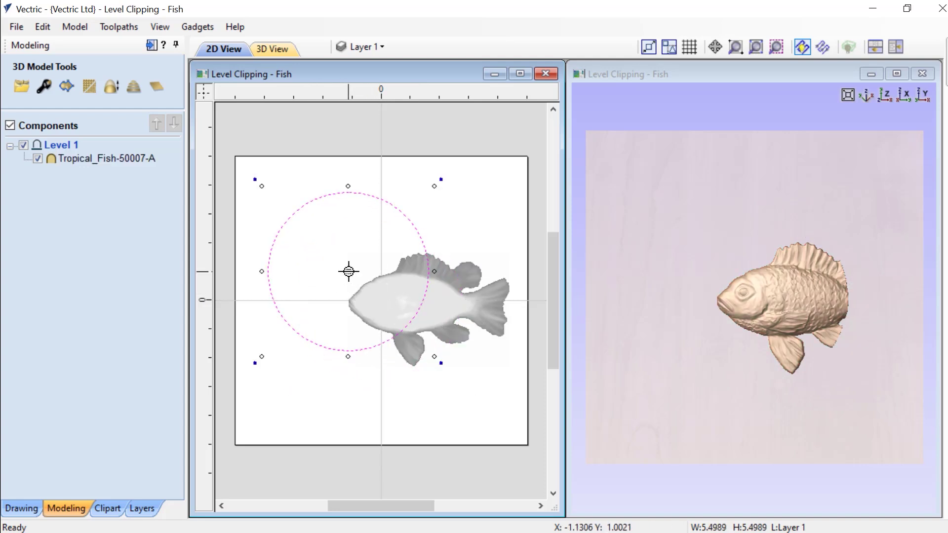
right_click(63, 143)
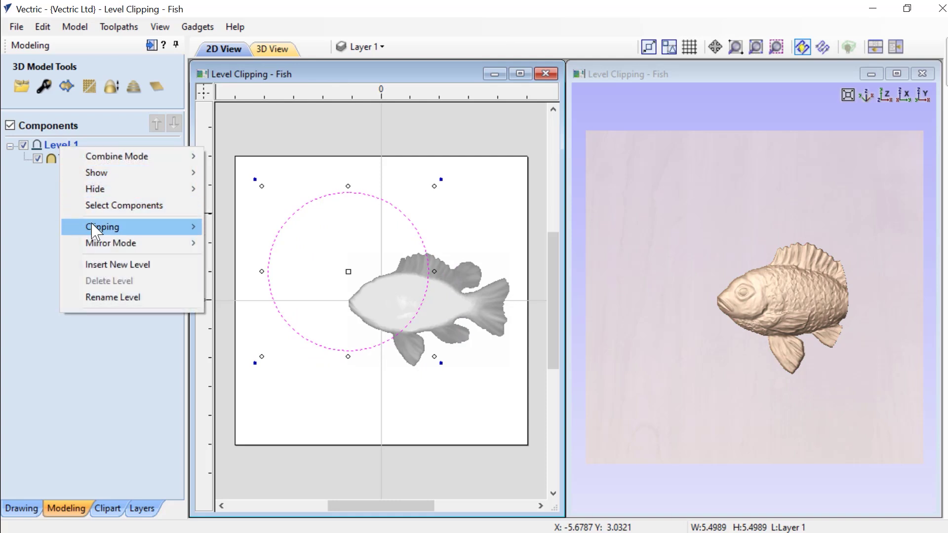
mouse_move(94, 229)
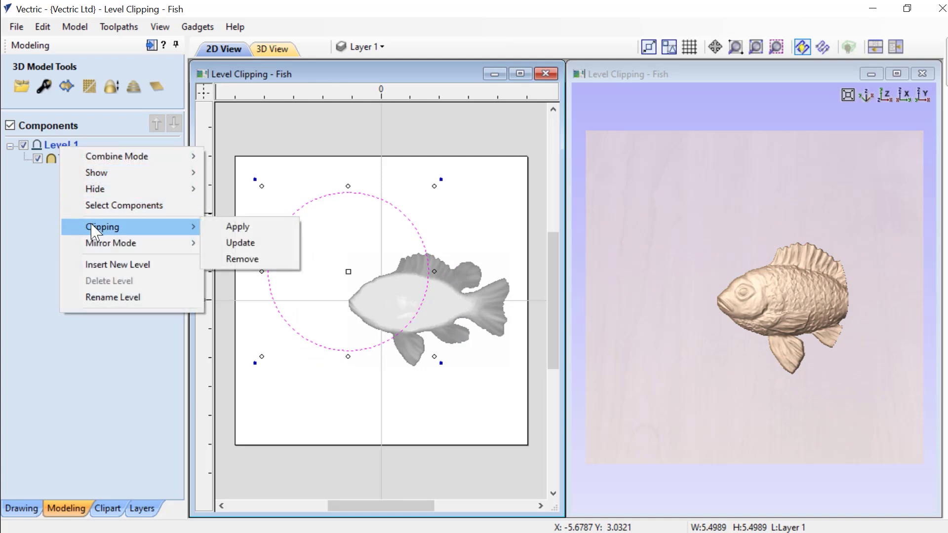
click(239, 243)
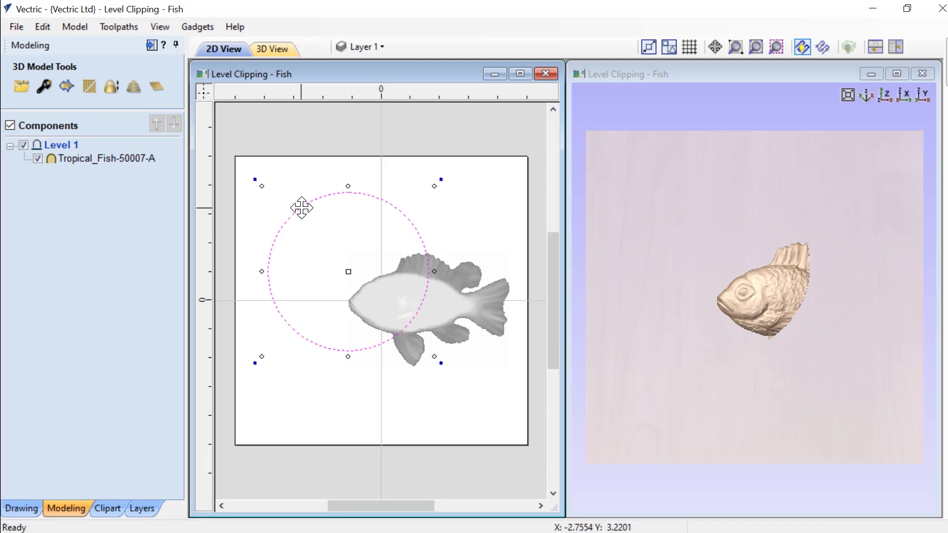
Remove the clipping from Level 1 so the whole fish returns
right_click(64, 148)
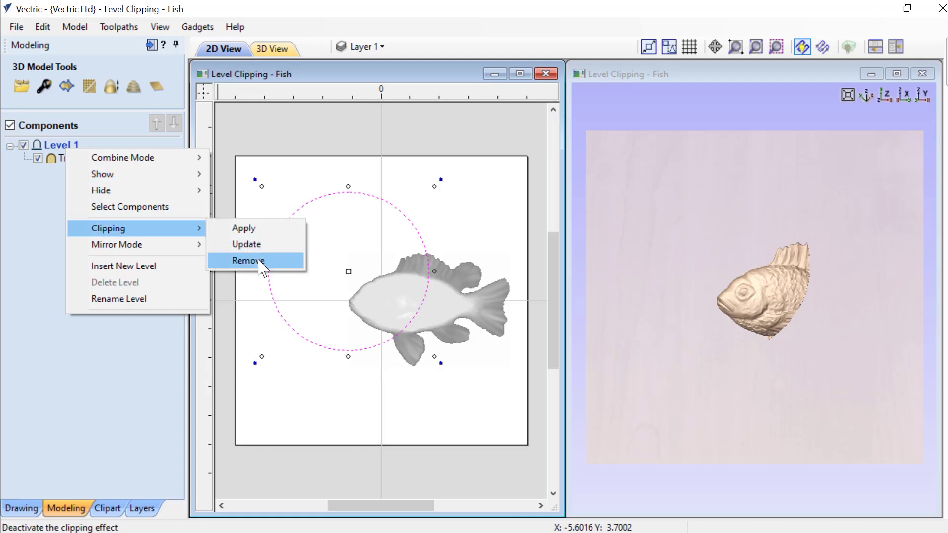
click(260, 262)
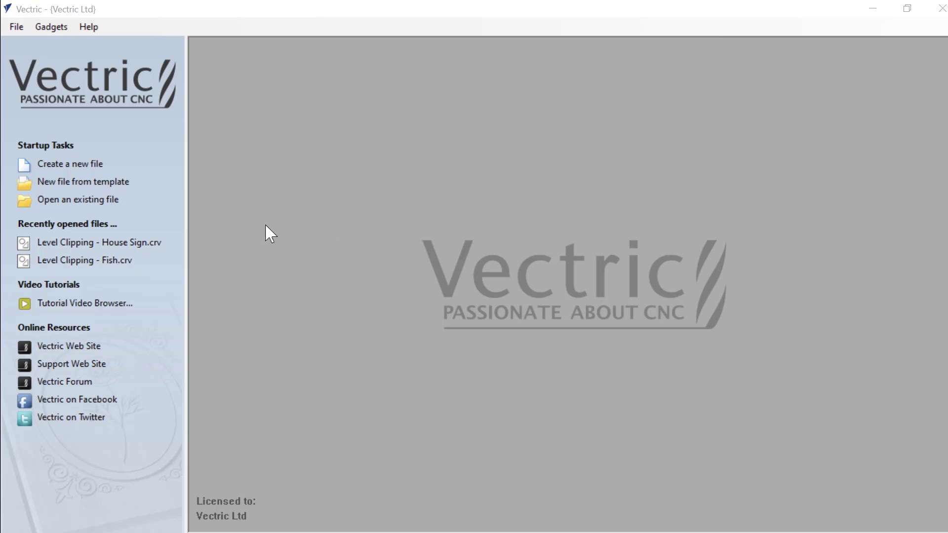
Create a new job 18 inches wide and 0.75 inch thick, with the XY datum centred
click(79, 165)
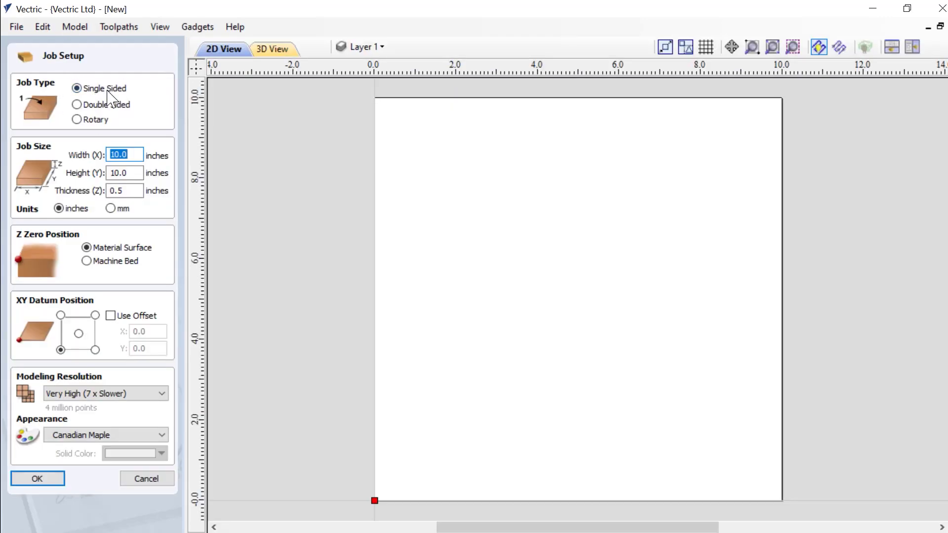
drag(137, 154, 82, 163)
text(18)
click(125, 175)
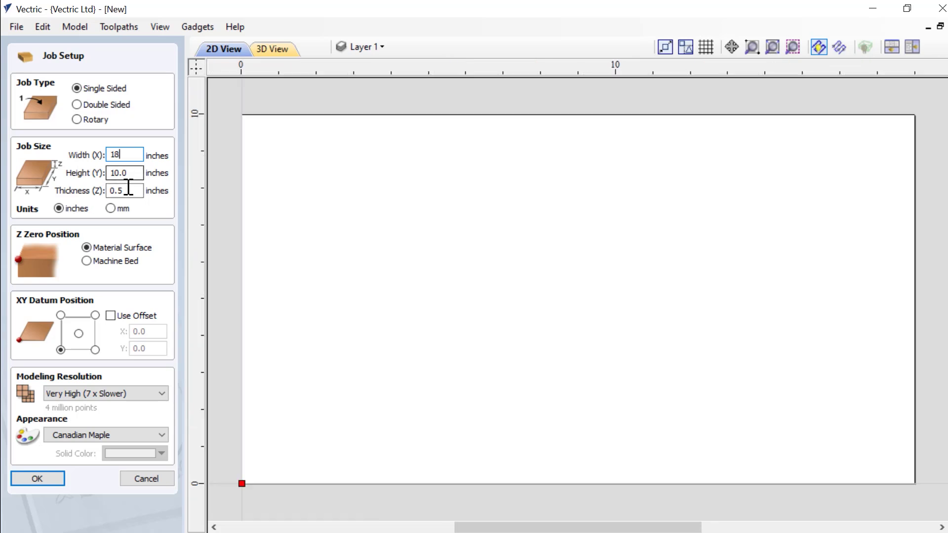
drag(125, 193, 83, 195)
text(.75)
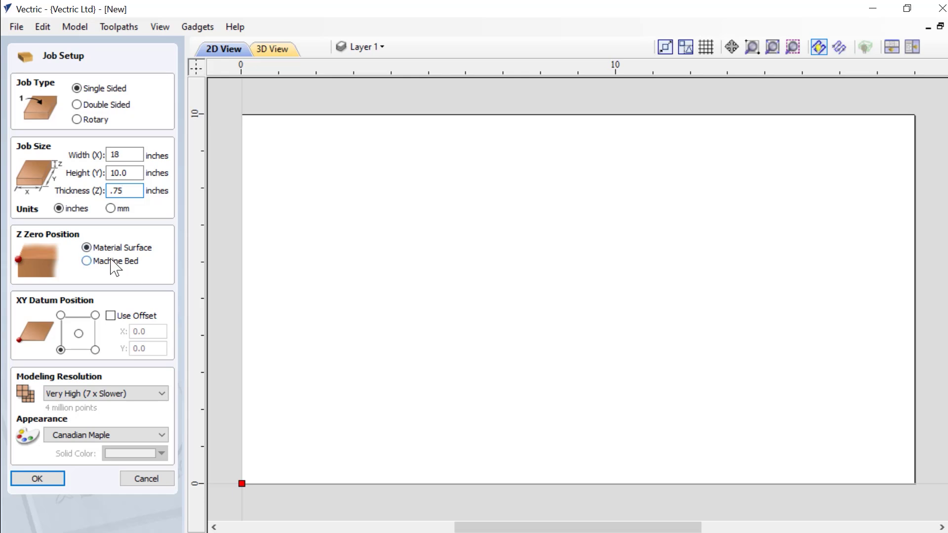
click(79, 333)
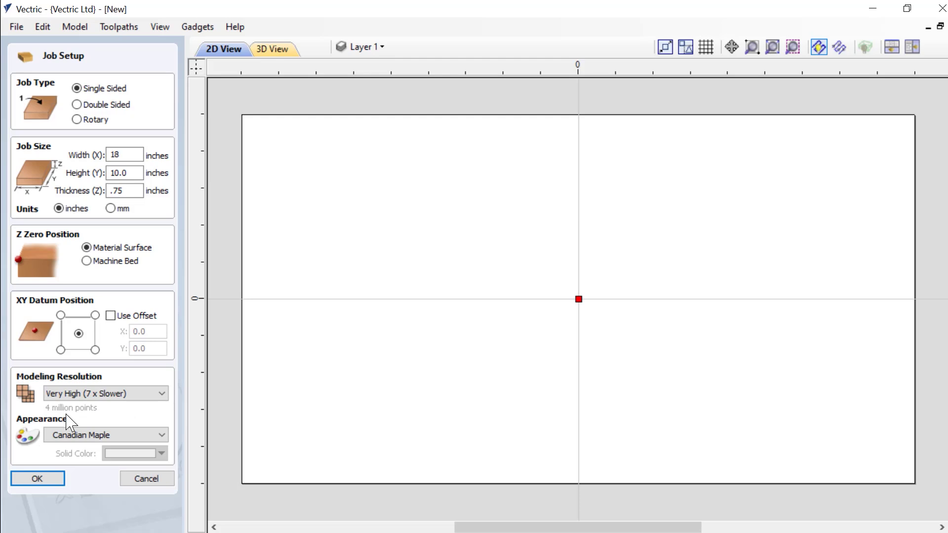
click(37, 483)
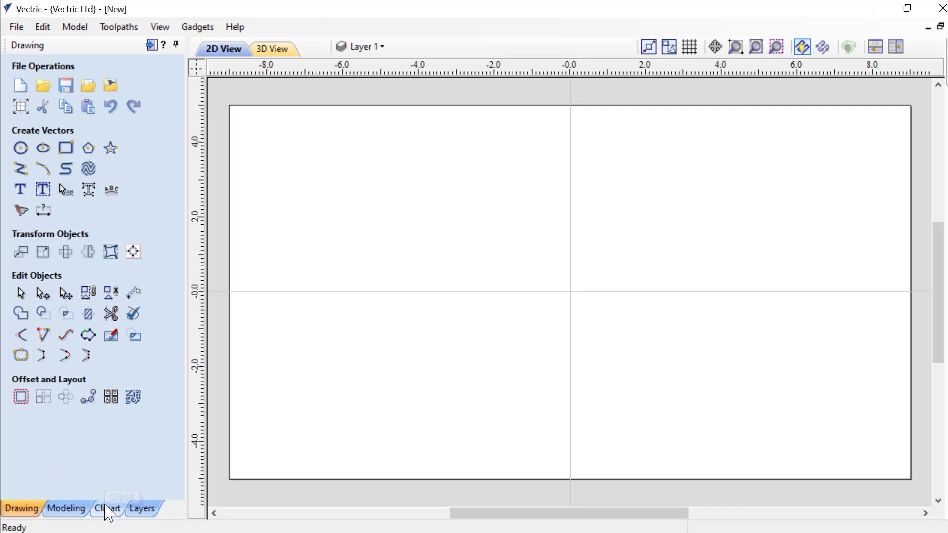
Import Panel22-iii from Panels & Shields clipart and scale it to about 12.96 × 9.21 inches
click(108, 510)
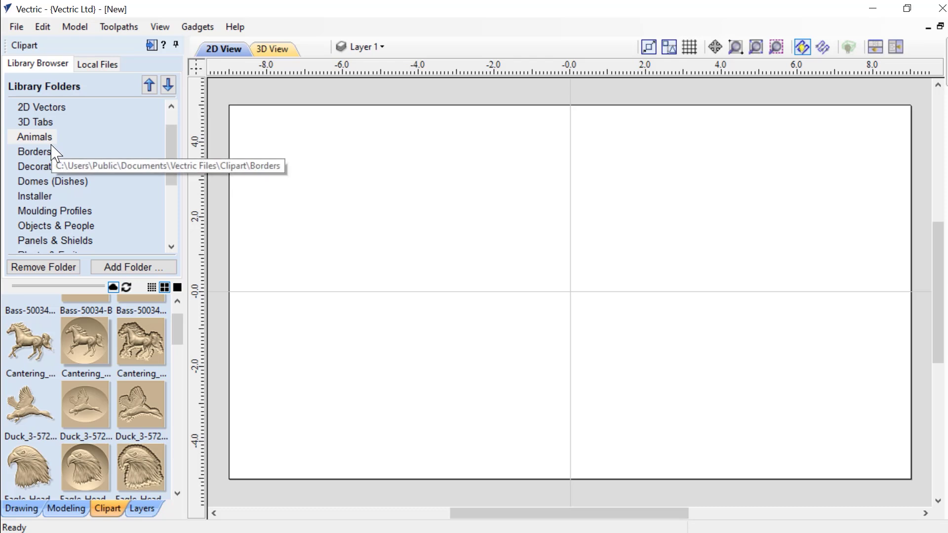
scroll(55, 154, up, 1)
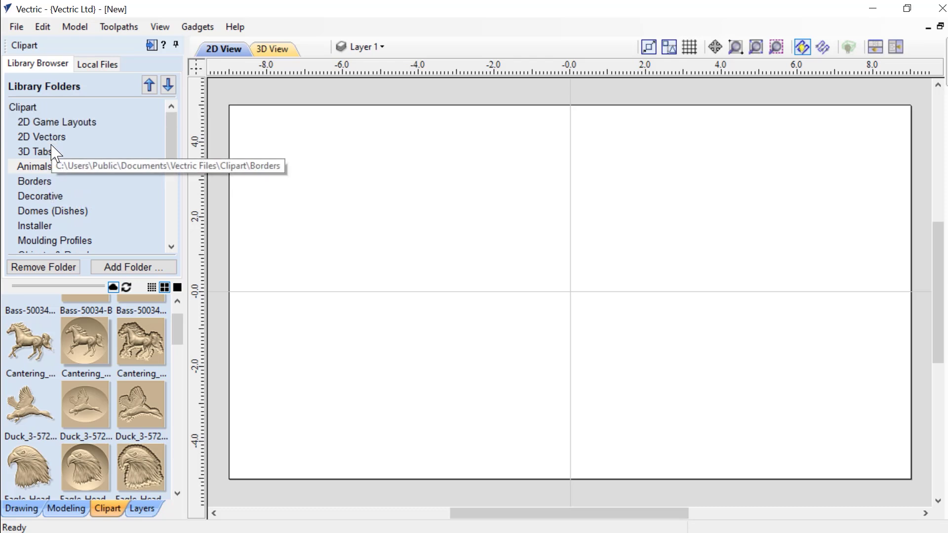
click(22, 109)
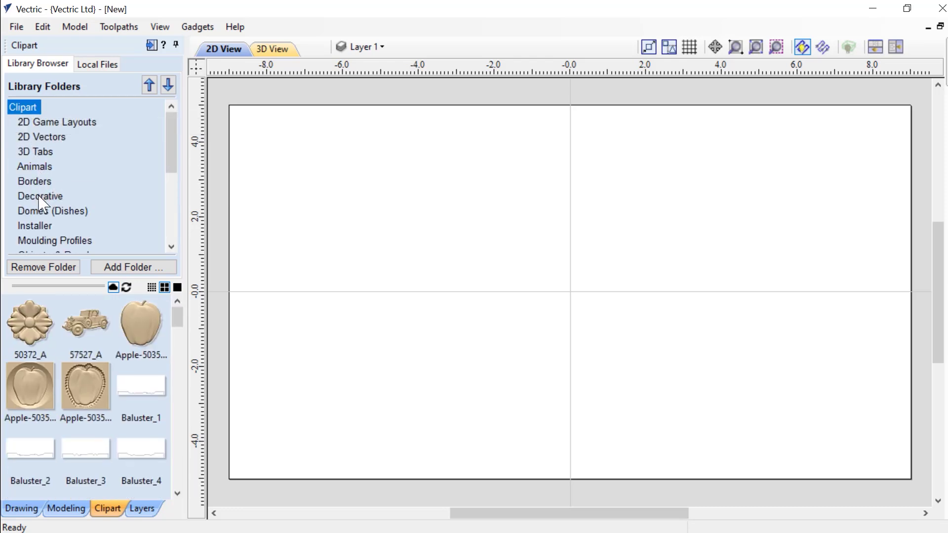
scroll(39, 200, down, 1)
scroll(42, 203, down, 1)
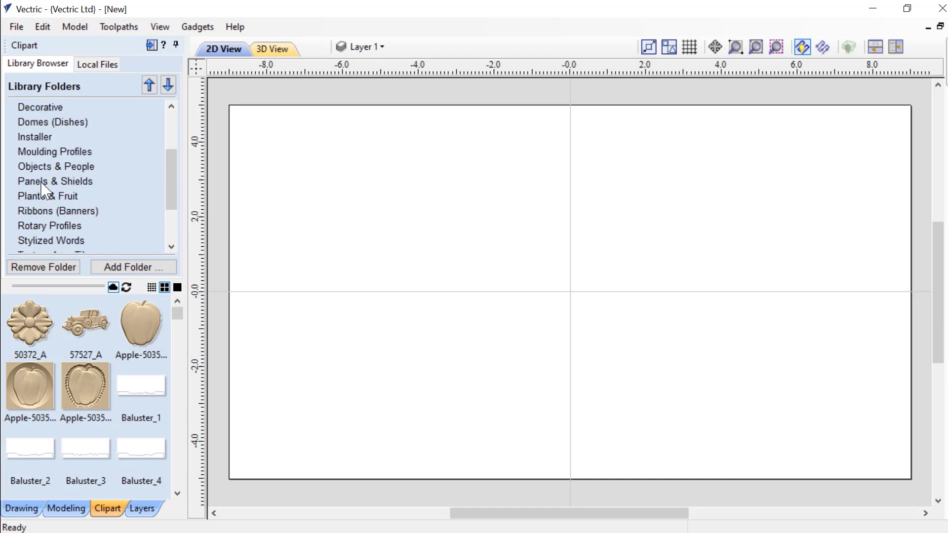
click(44, 182)
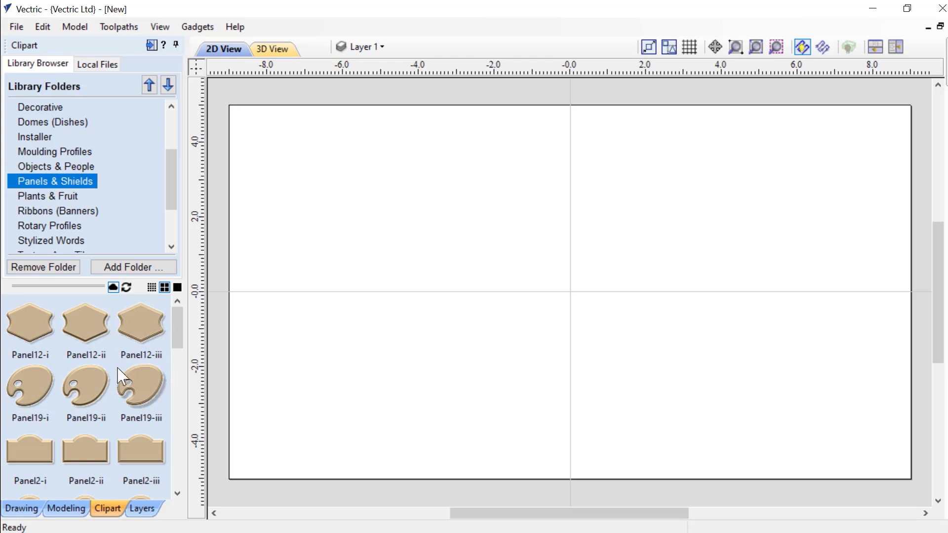
scroll(123, 410, down, 2)
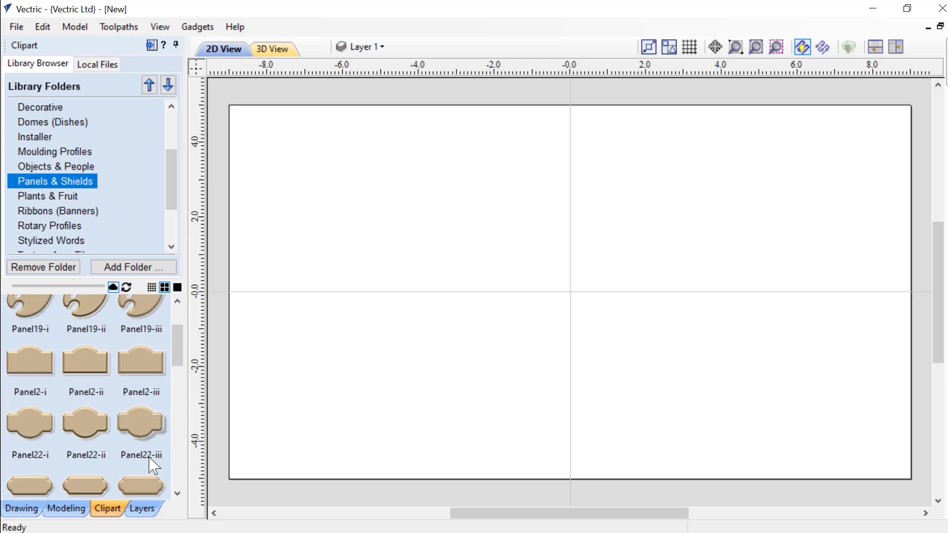
double_click(148, 425)
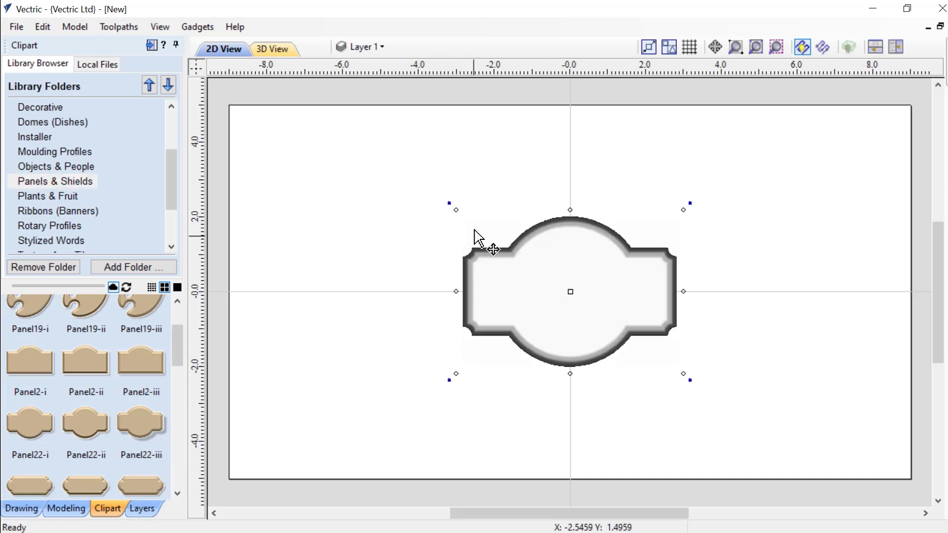
drag(457, 209, 315, 120)
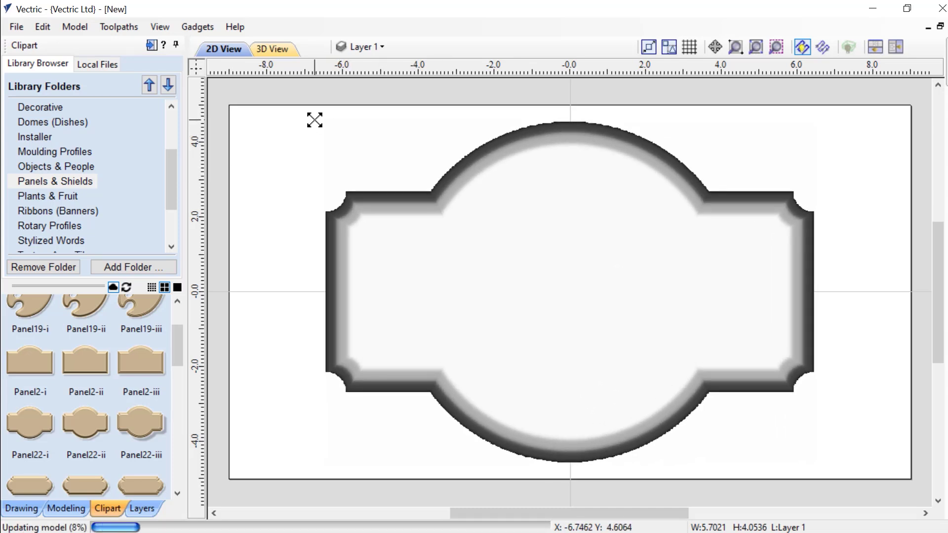
Give Panel22-iii a 0.5-inch shape height and tile the 2D and 3D views horizontally
click(67, 509)
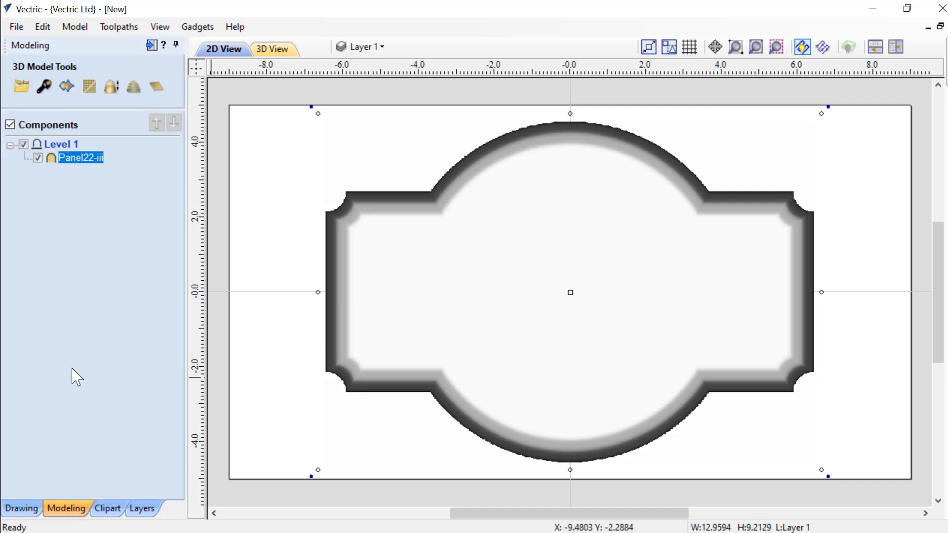
click(45, 88)
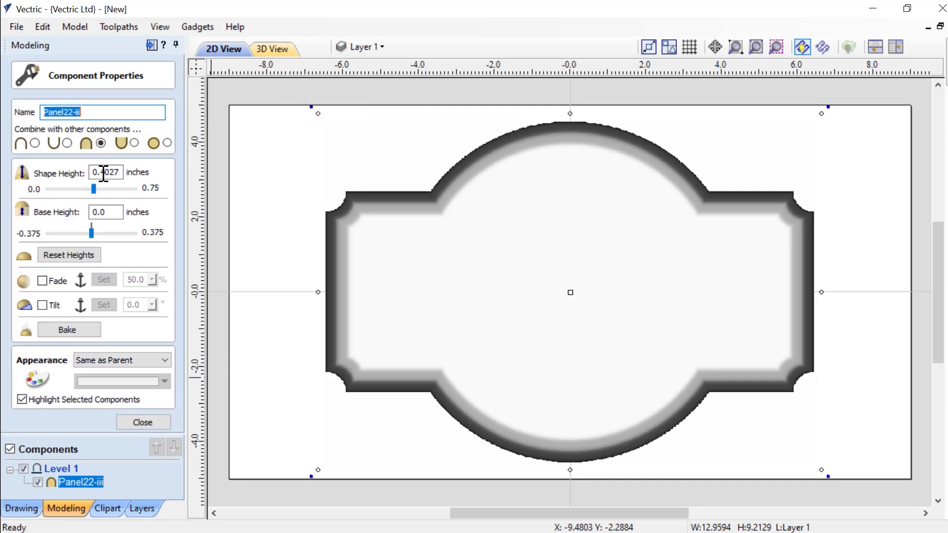
drag(101, 173, 132, 173)
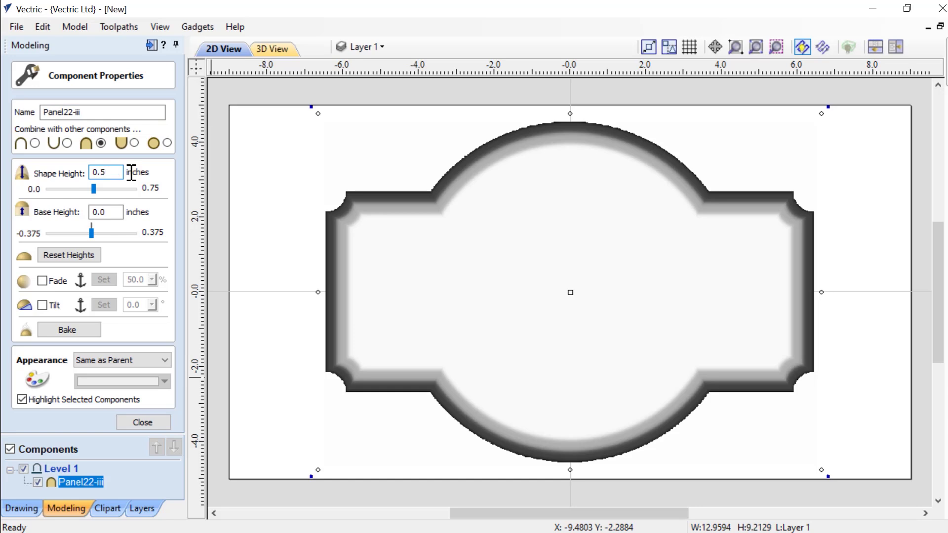
click(142, 424)
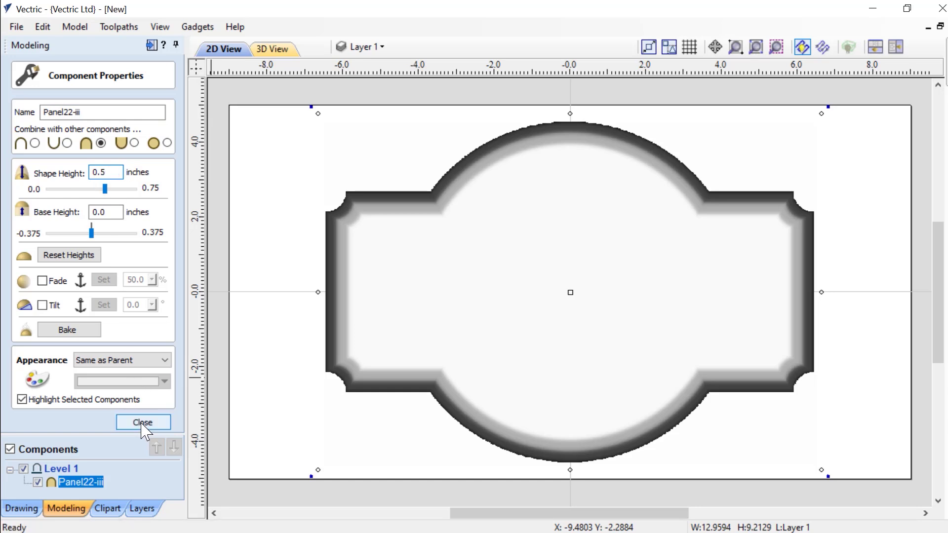
click(875, 47)
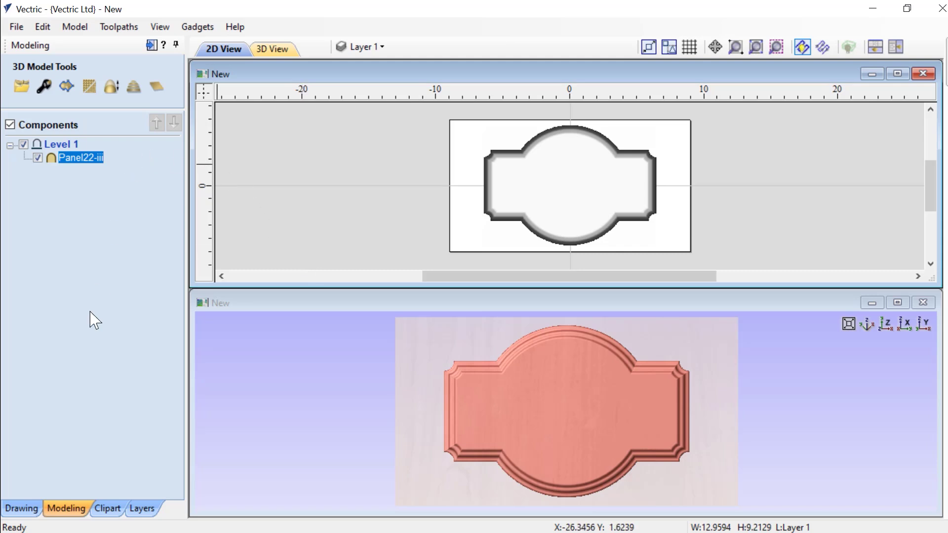
Import Flat_Round_Circle from Domes (Dishes) and enlarge it to about 7.18 inches across
click(108, 508)
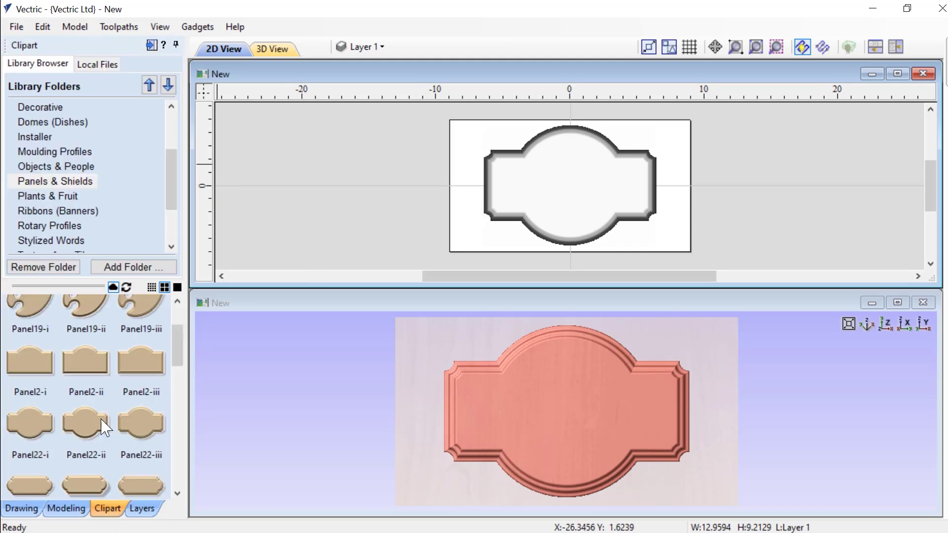
click(35, 123)
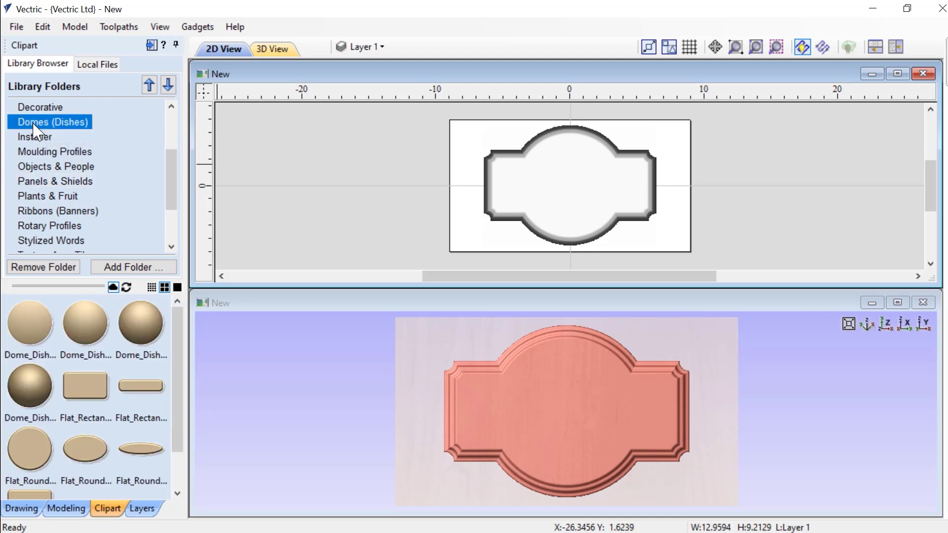
double_click(30, 452)
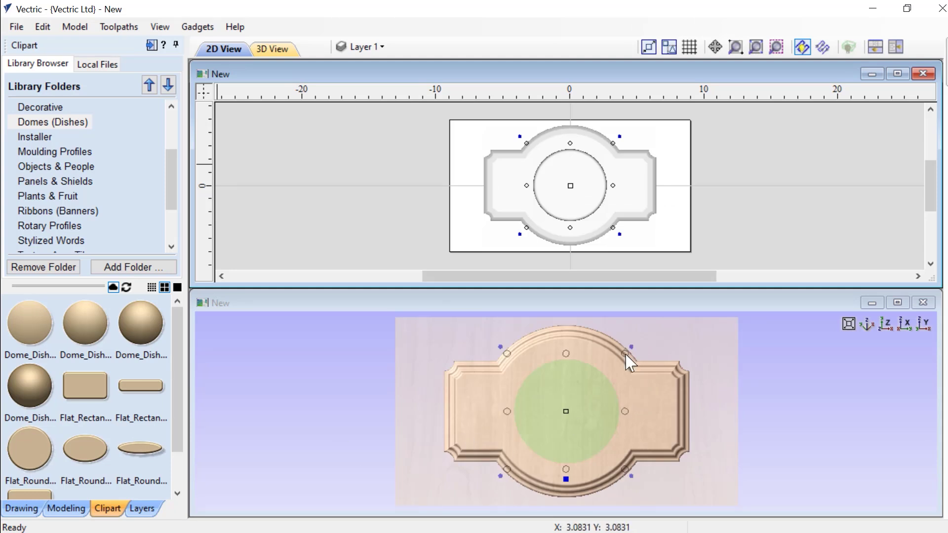
drag(627, 356, 640, 352)
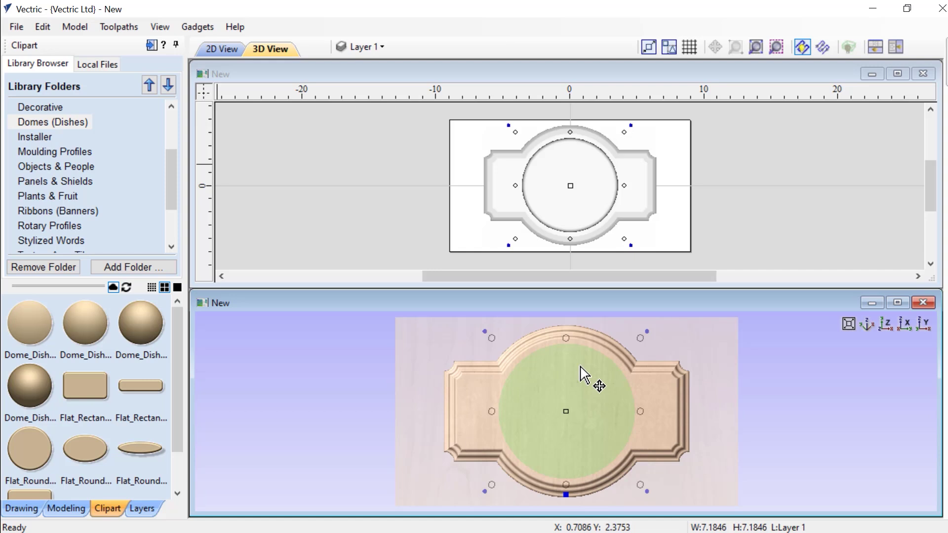
Set Flat_Round_Circle to Subtract combine mode with a 0.5-inch shape height
click(79, 510)
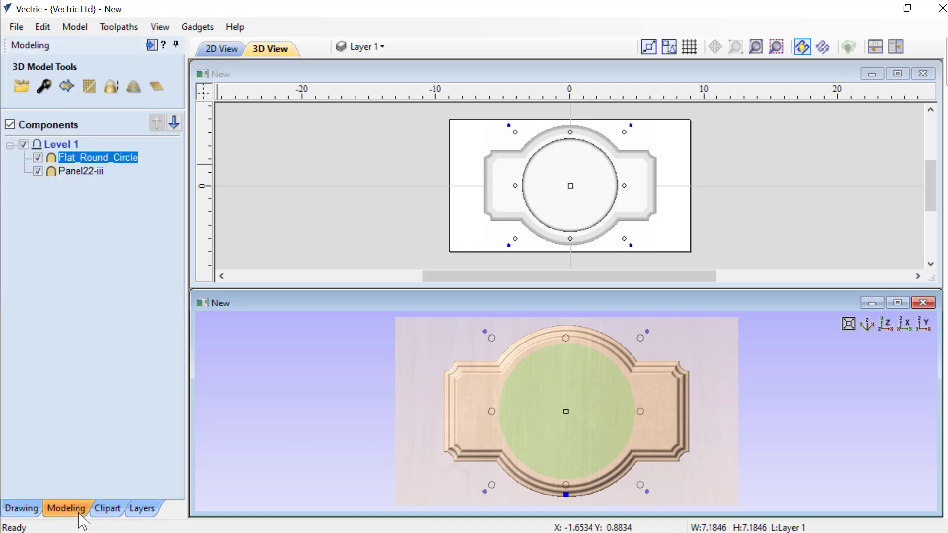
mouse_move(63, 164)
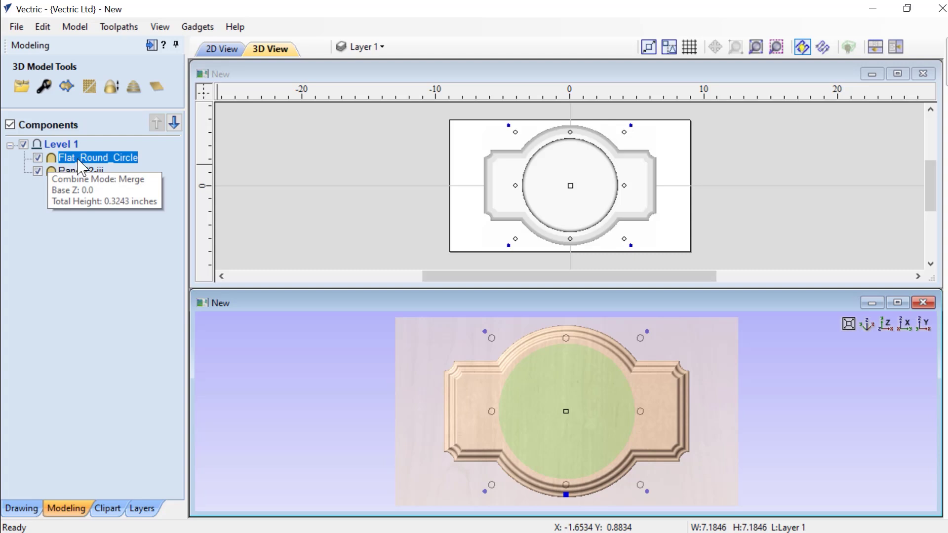
right_click(79, 160)
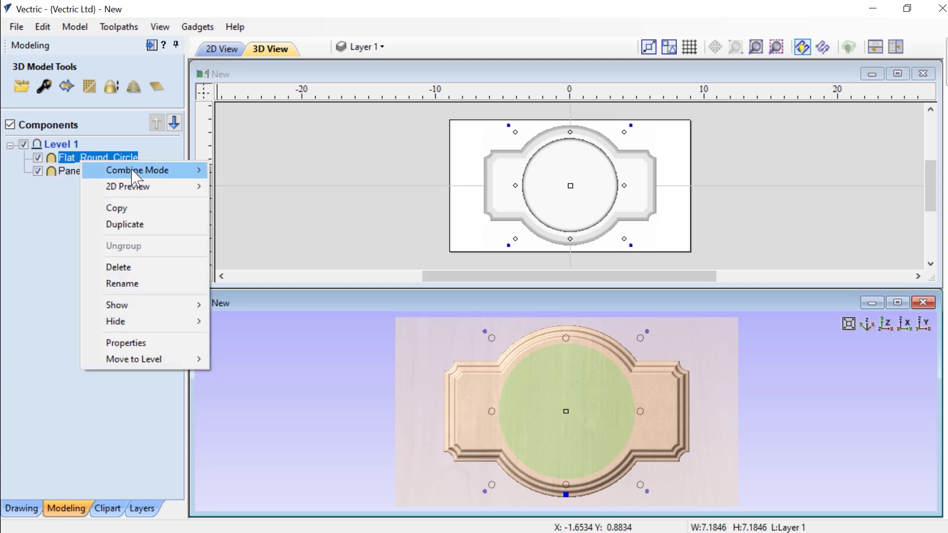
mouse_move(169, 170)
click(232, 187)
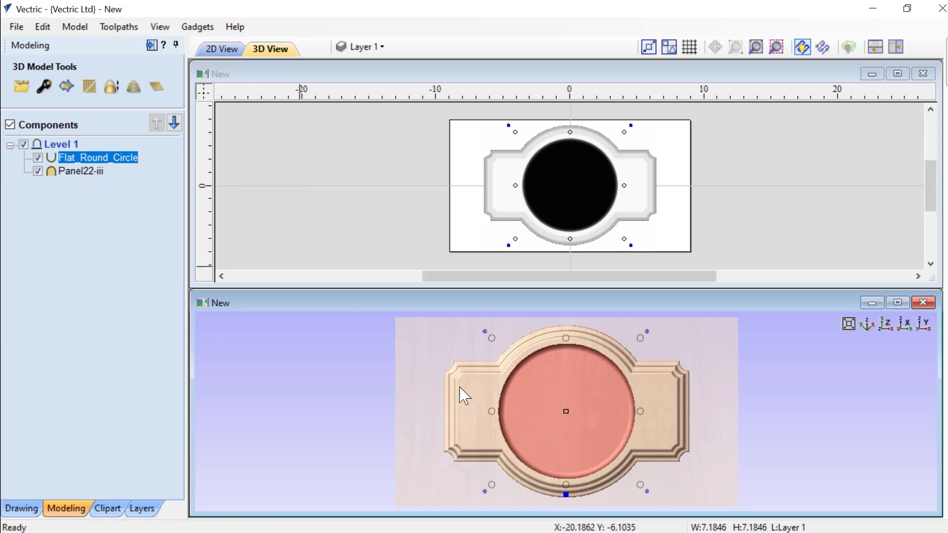
click(49, 91)
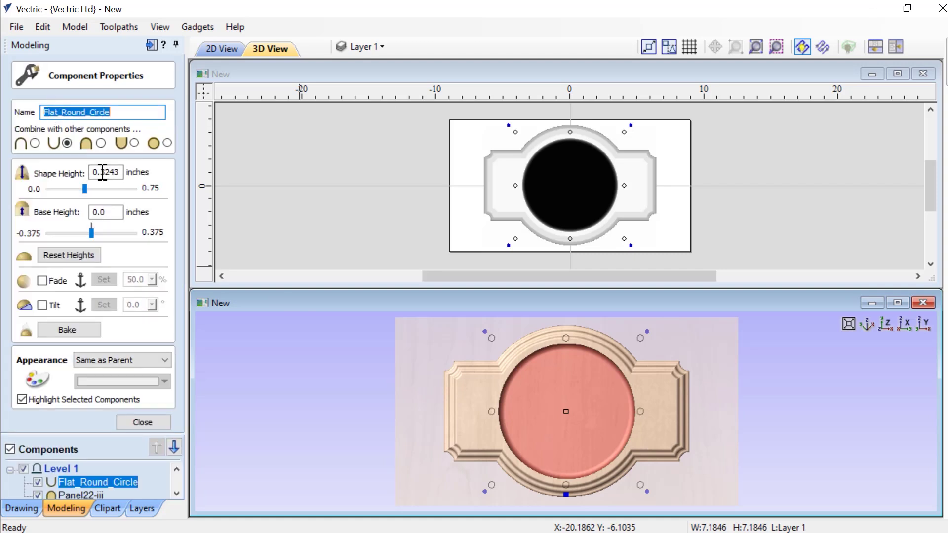
drag(102, 172, 142, 174)
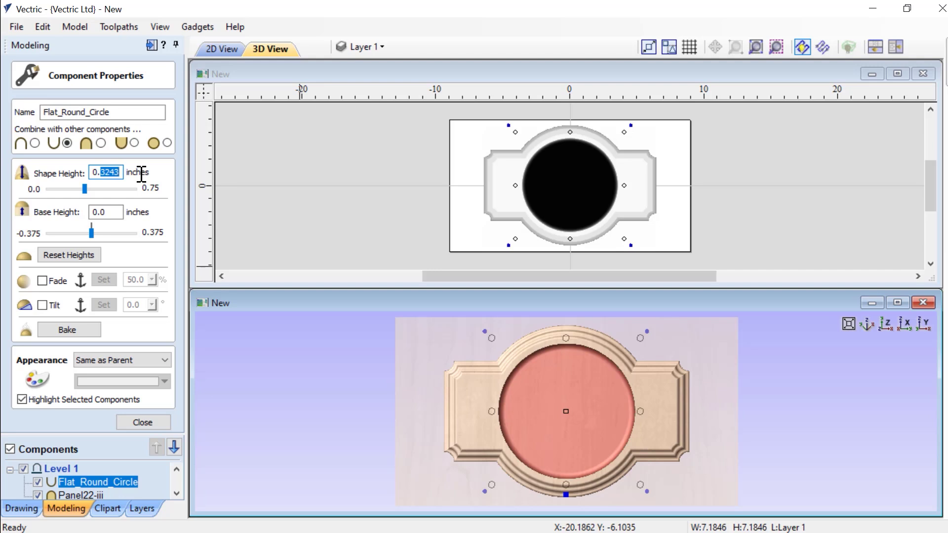
text(5)
key(Return)
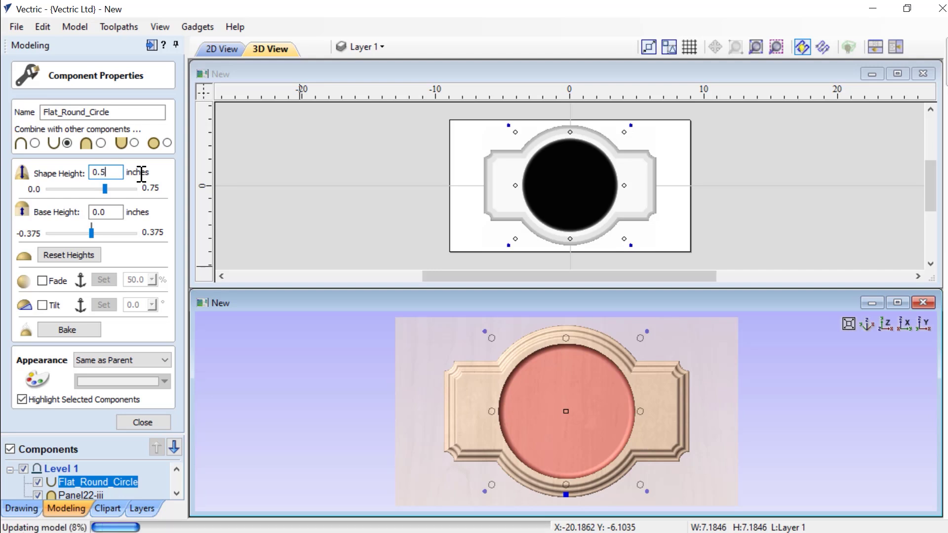
click(142, 422)
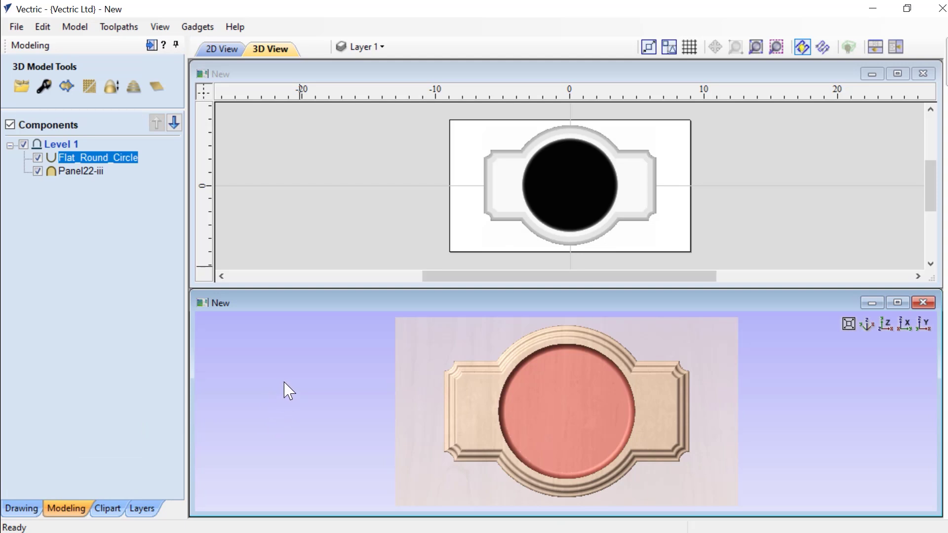
Import the Cantering_Arabian horse from the Animals clipart folder into the dish
click(108, 508)
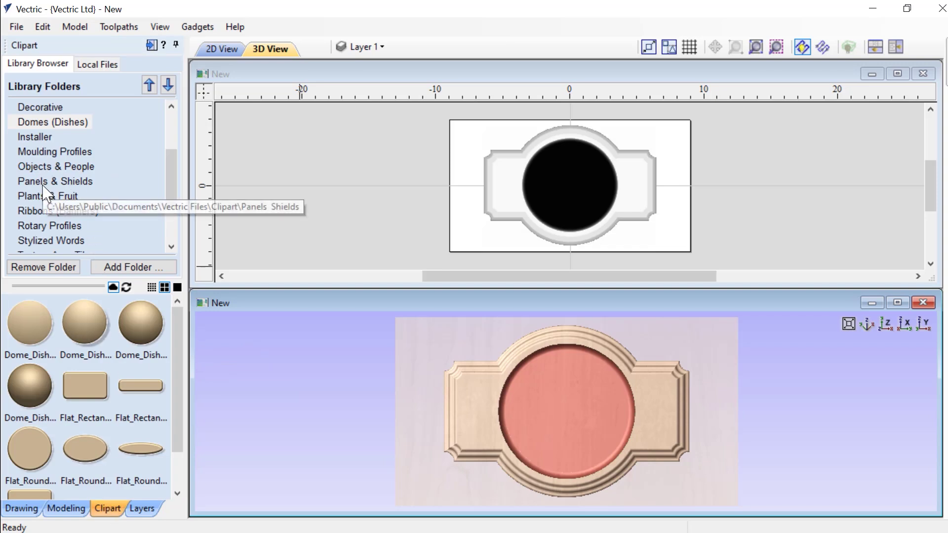
scroll(40, 163, up, 1)
click(34, 122)
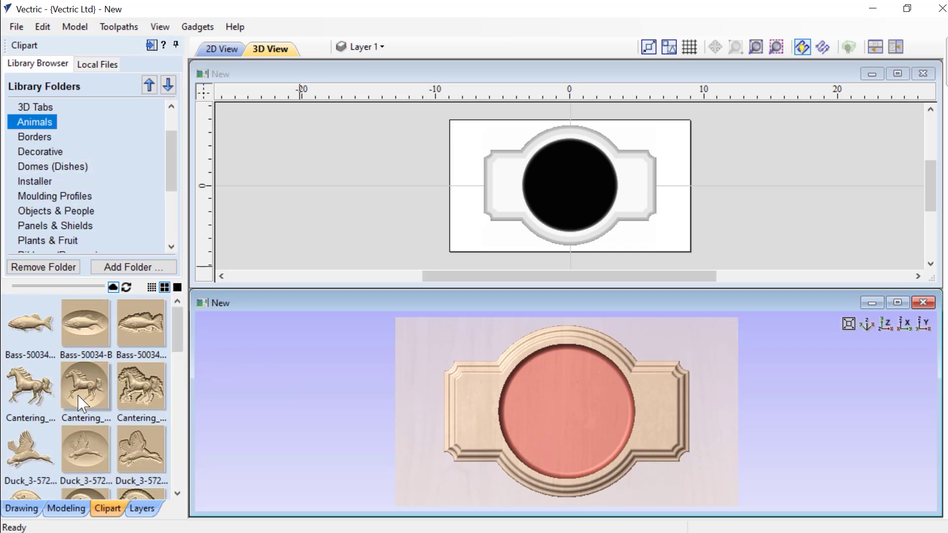
double_click(34, 395)
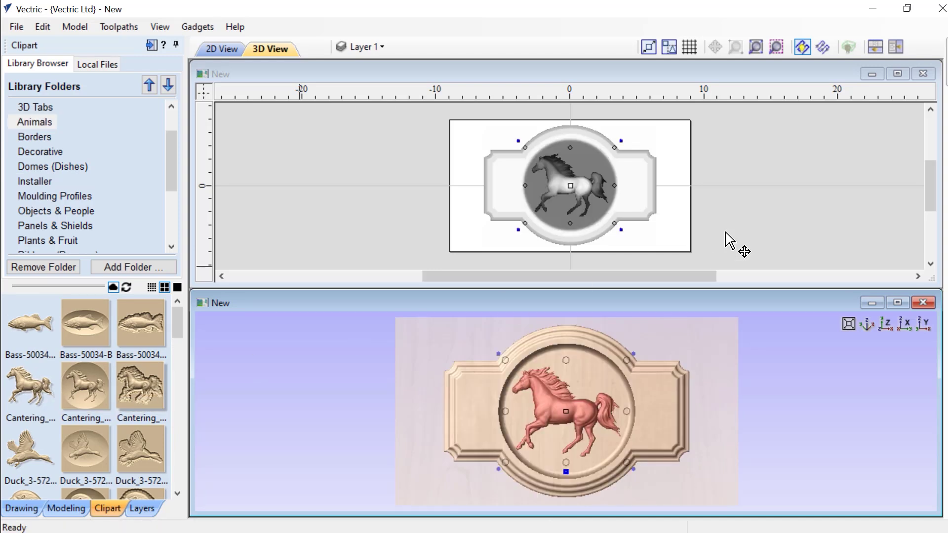
Enlarge the horse to about 11.84 × 9.84 inches, nudge it right, and tile the 2D/3D views
click(897, 74)
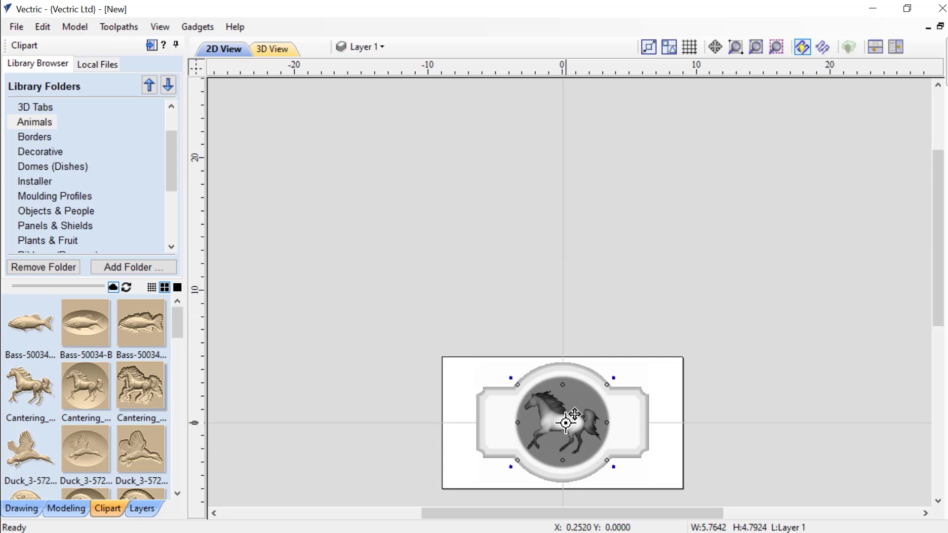
key(F6)
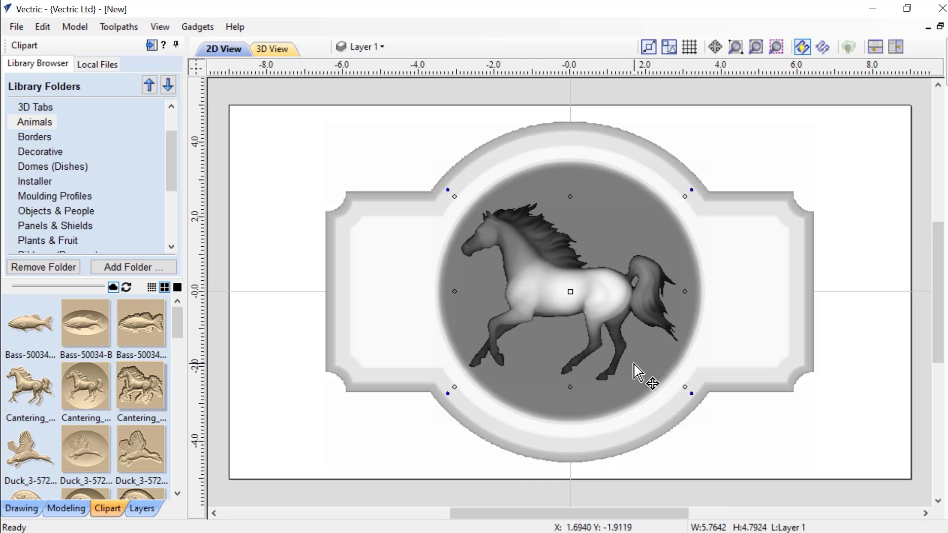
drag(684, 387, 902, 527)
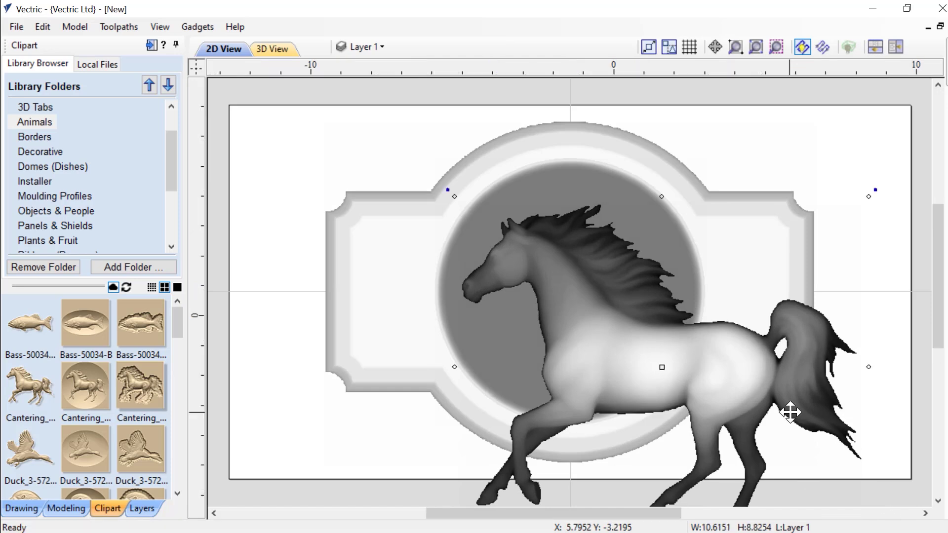
scroll(789, 413, down, 1)
drag(938, 354, 938, 381)
drag(853, 438, 874, 462)
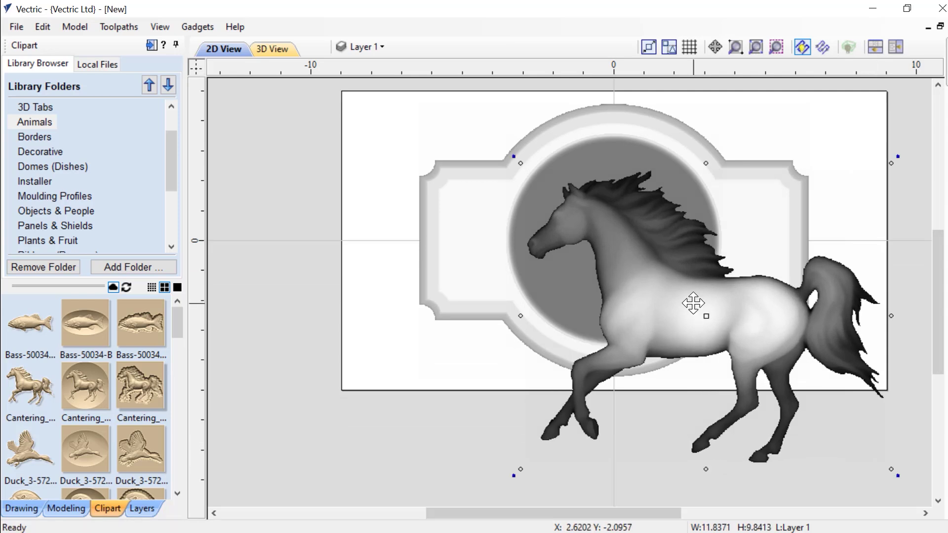
drag(691, 312, 704, 316)
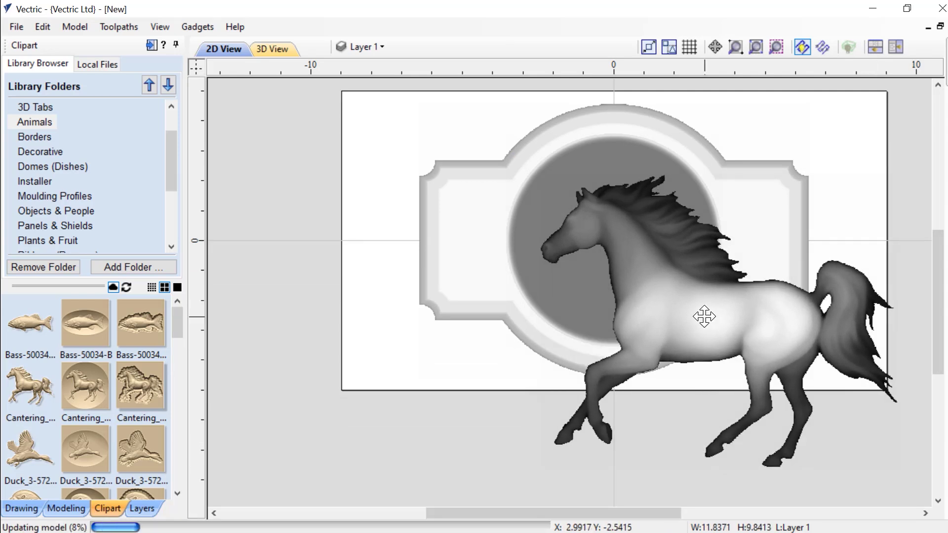
click(873, 53)
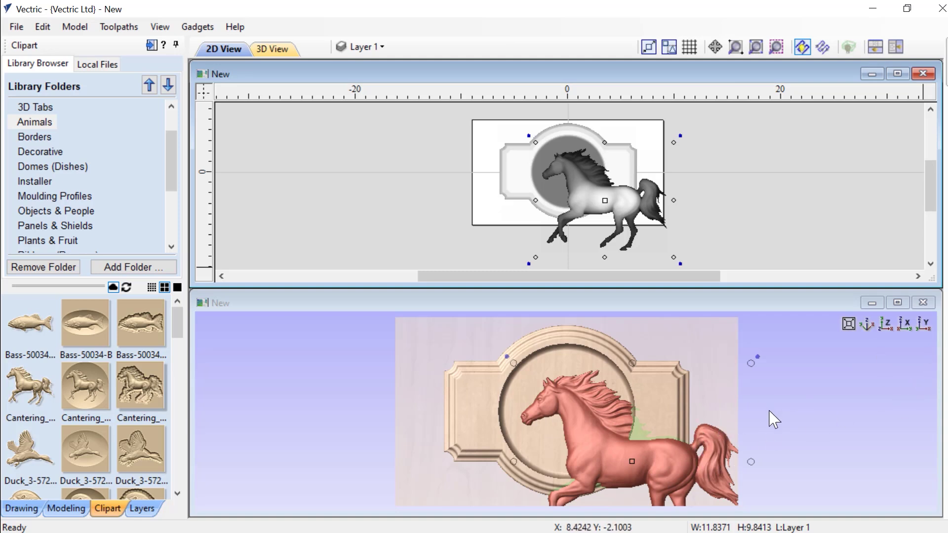
Insert an empty Level 2 above Level 1 in the Modeling components tree, then select Flat_Round_Circle
middle_drag(773, 417, 762, 387)
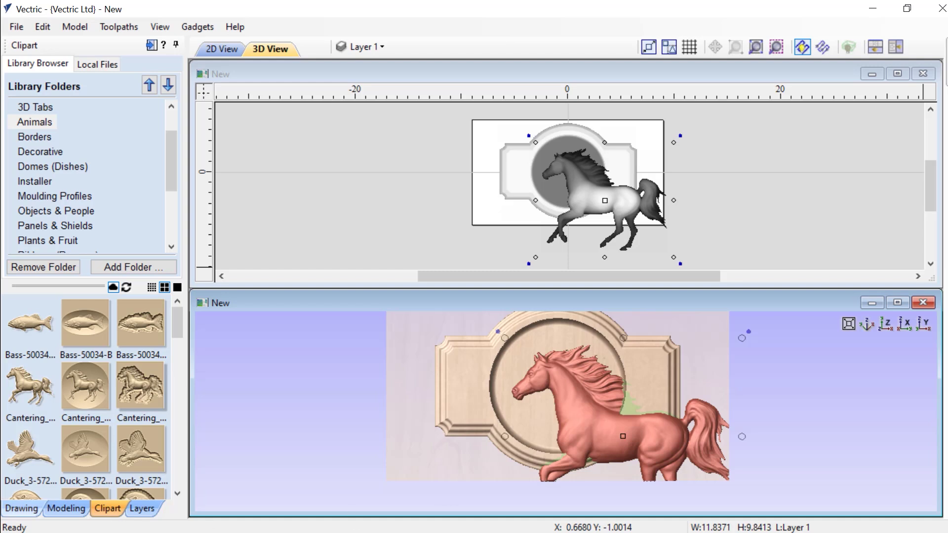
click(50, 511)
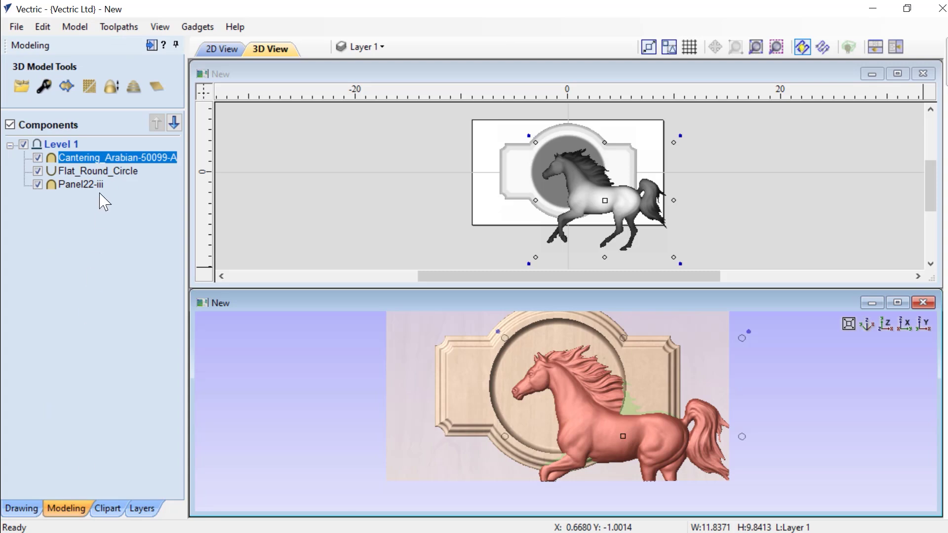
right_click(64, 146)
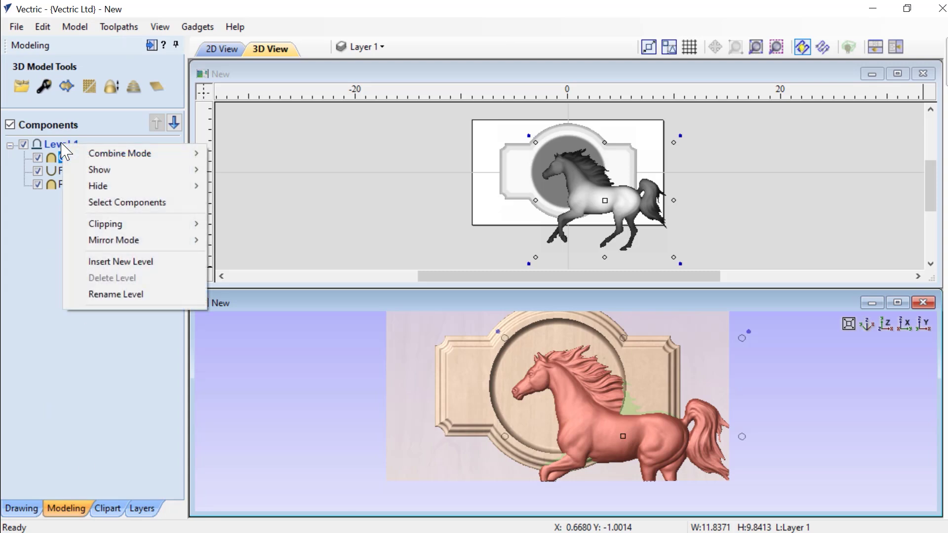
click(97, 261)
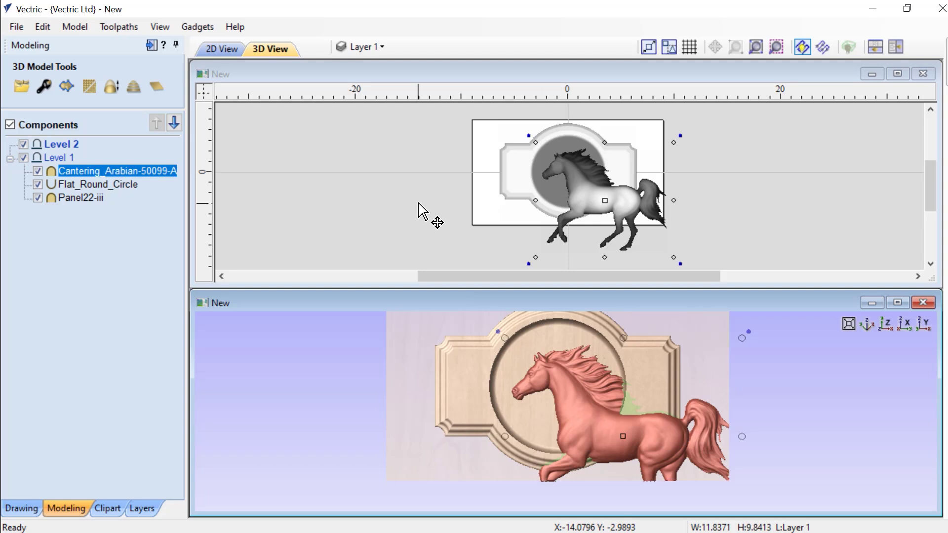
click(542, 186)
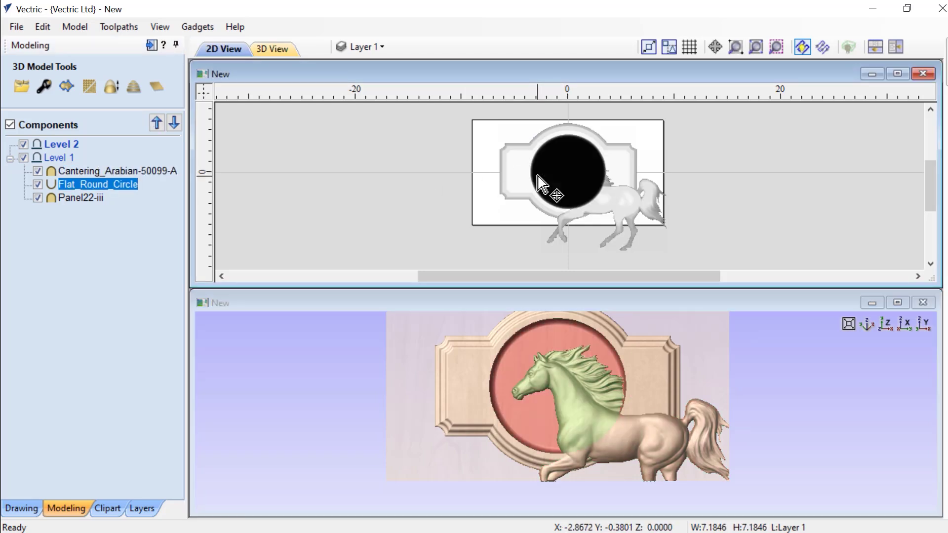
Create a boundary vector around the Flat_Round_Circle dish and select that circle vector
click(61, 91)
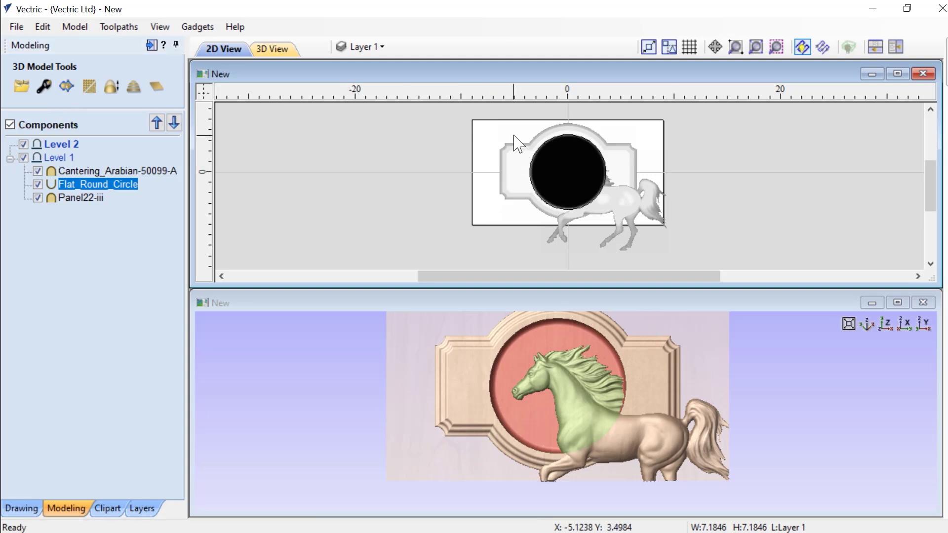
click(539, 145)
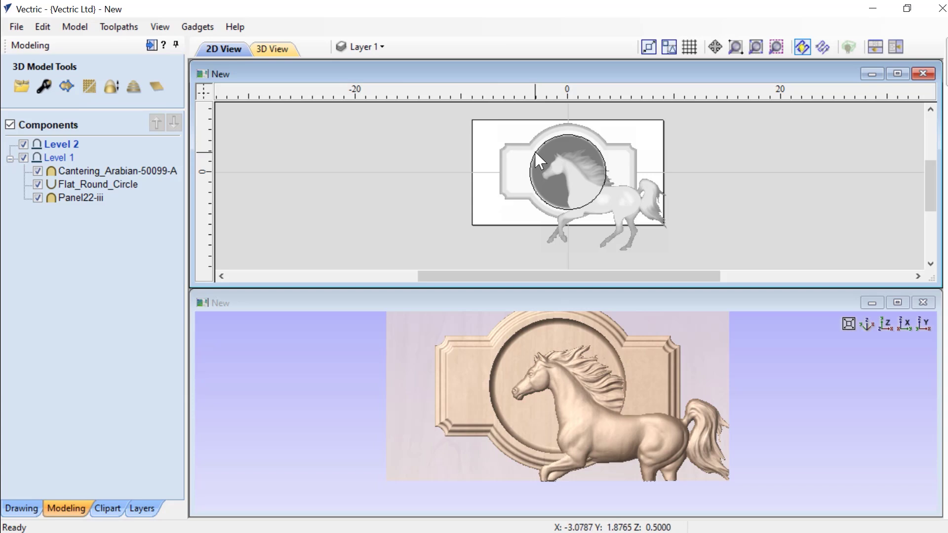
click(534, 150)
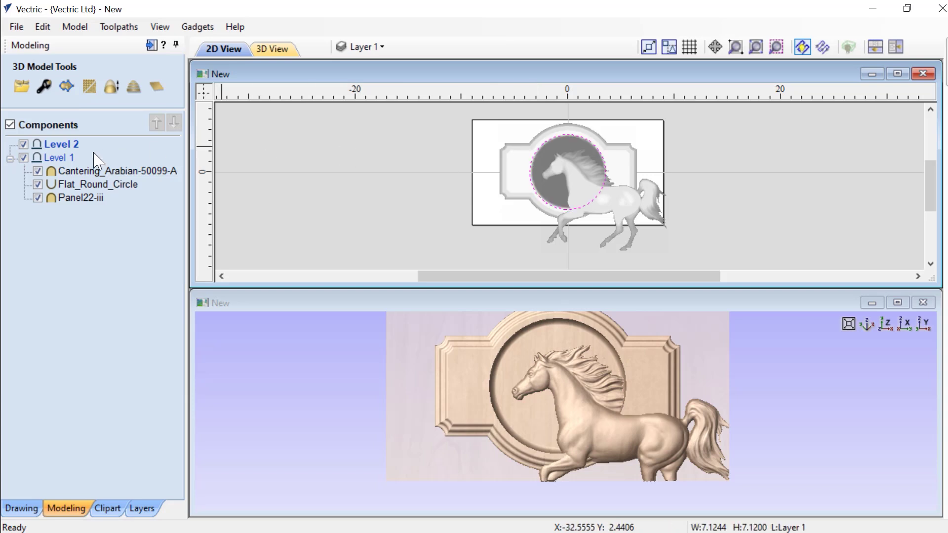
Clip Level 2 to the circle vector and move the Cantering_Arabian-50099-A horse into Level 2
right_click(61, 144)
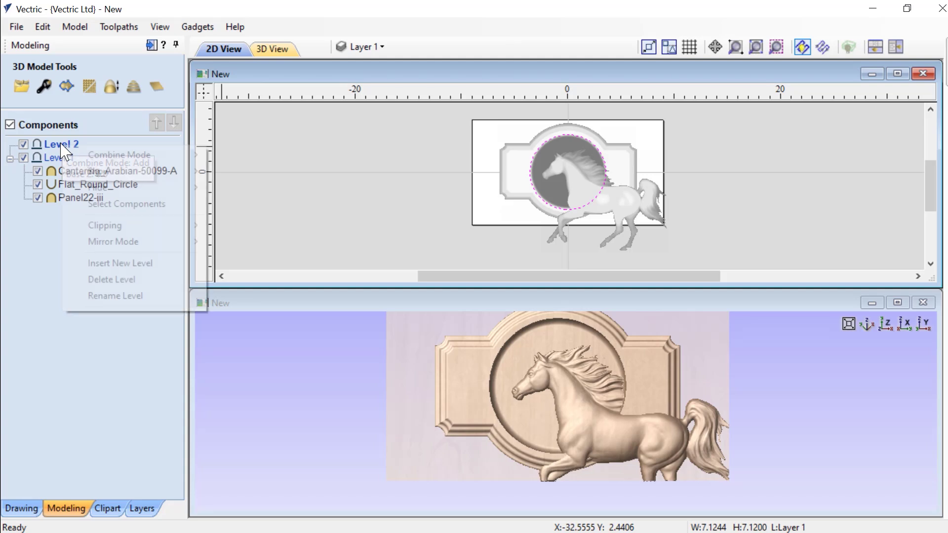
mouse_move(106, 226)
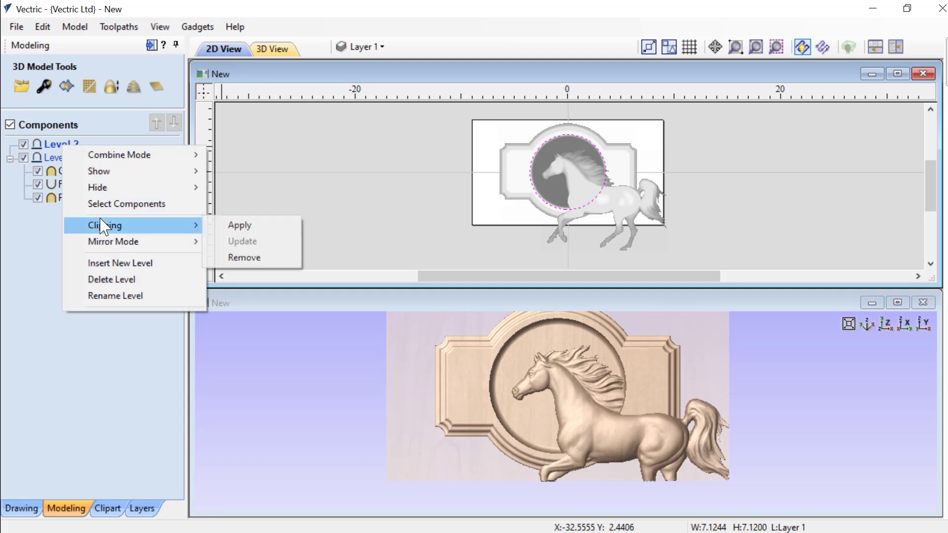
click(240, 226)
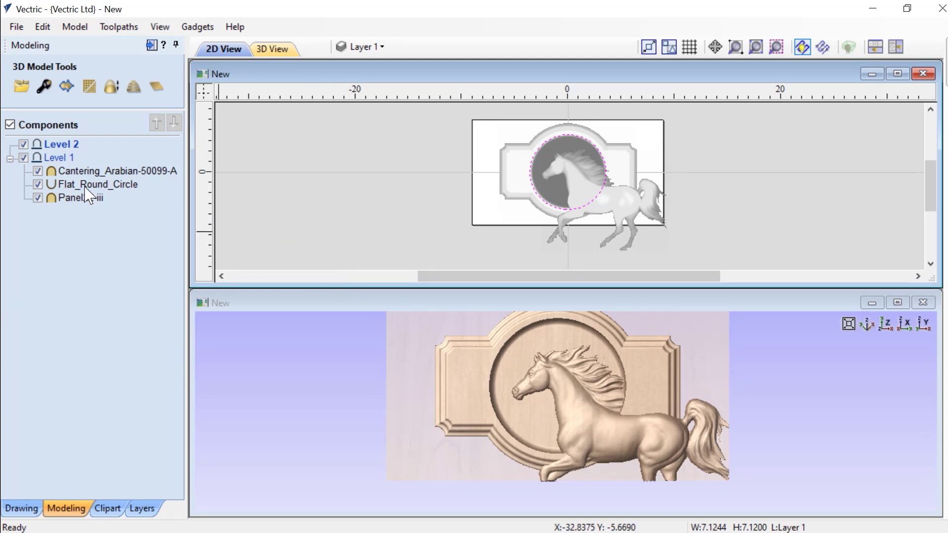
mouse_move(85, 189)
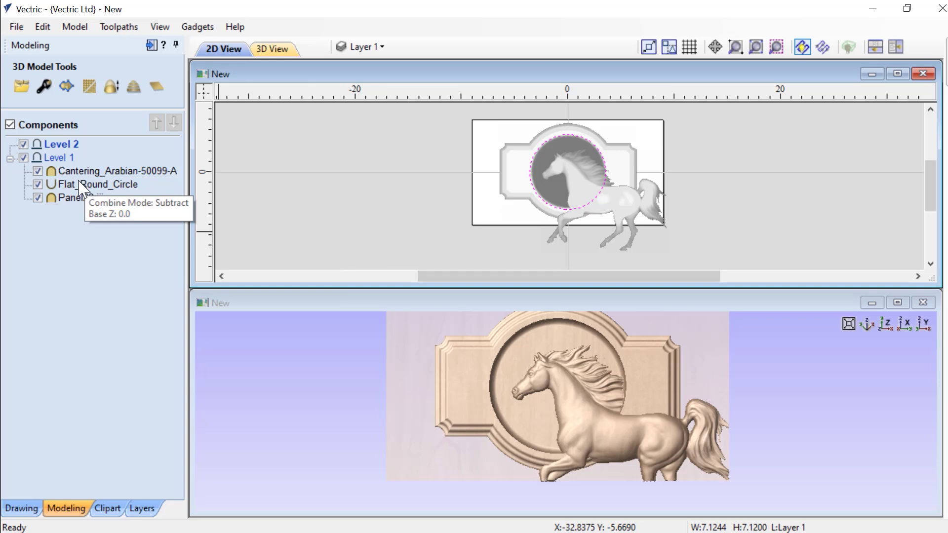
drag(79, 172, 75, 155)
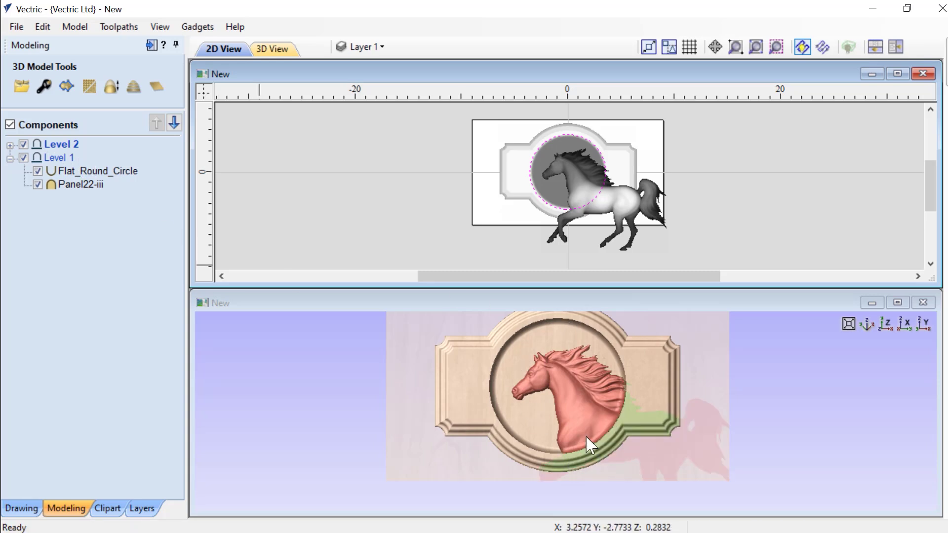
Set Level 2's combine mode to Merge so the horse blends into the dish below
click(448, 477)
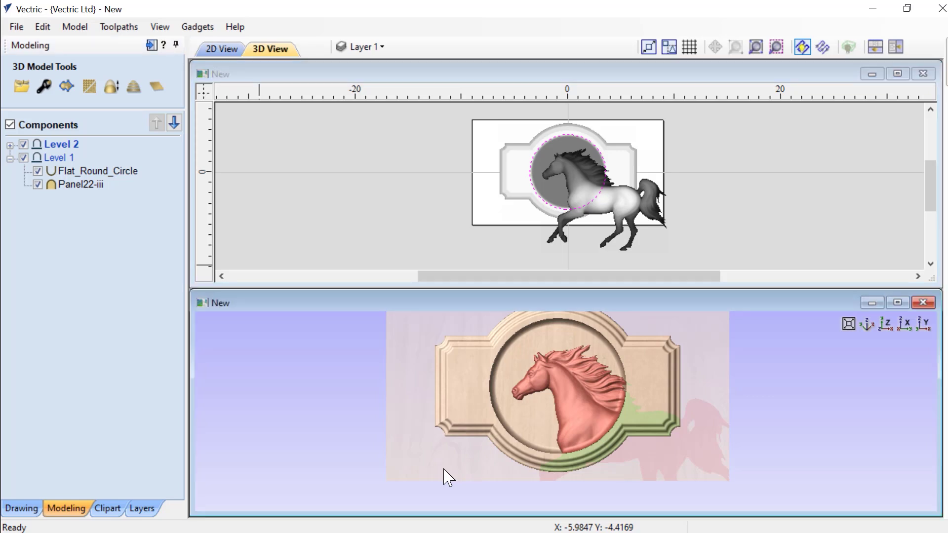
drag(430, 470, 569, 380)
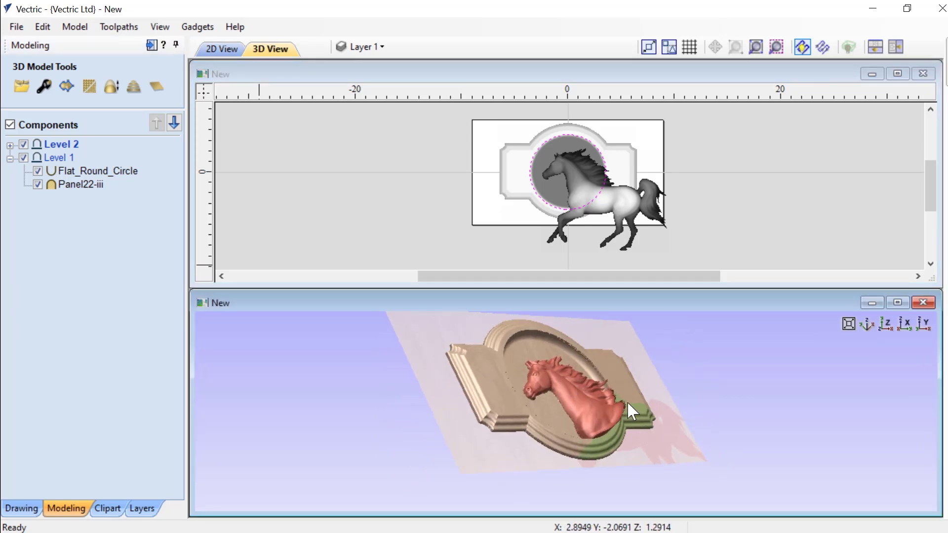
drag(506, 451, 204, 347)
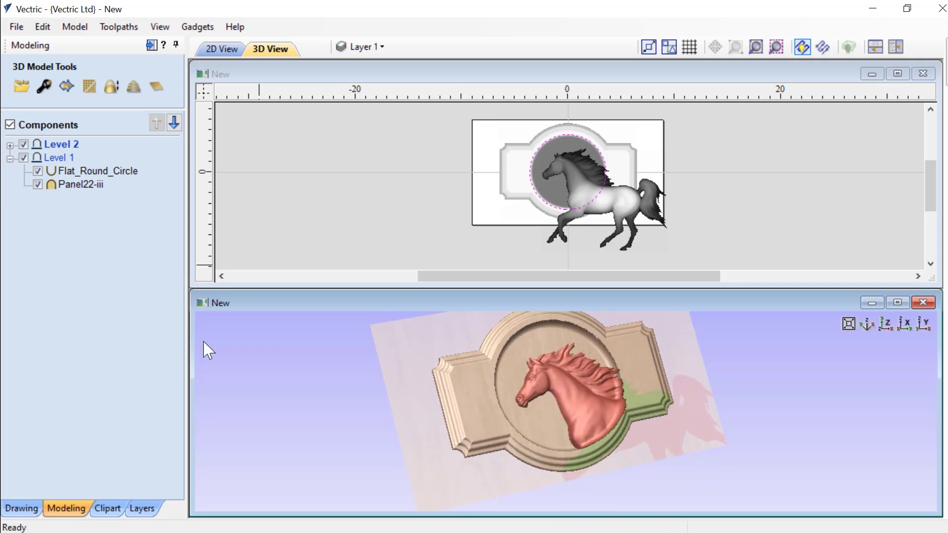
key(Escape)
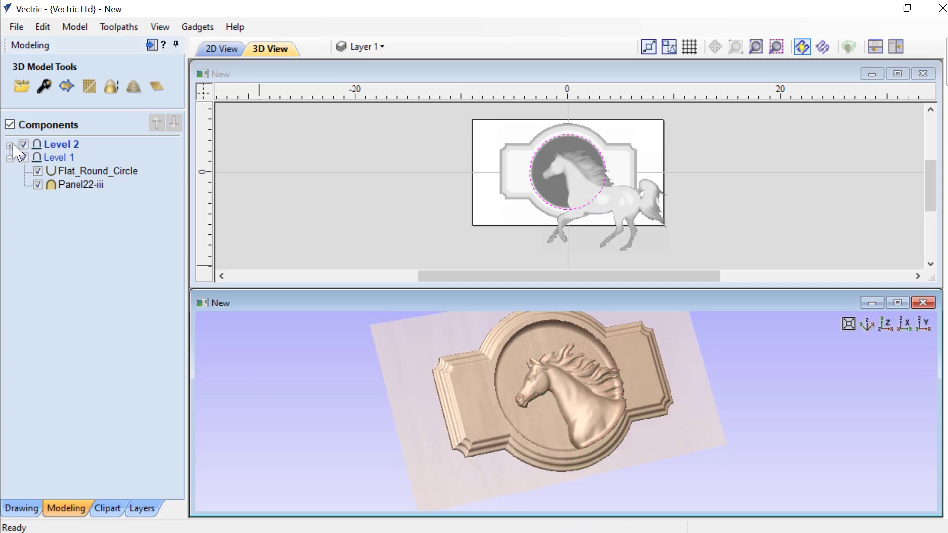
mouse_move(56, 153)
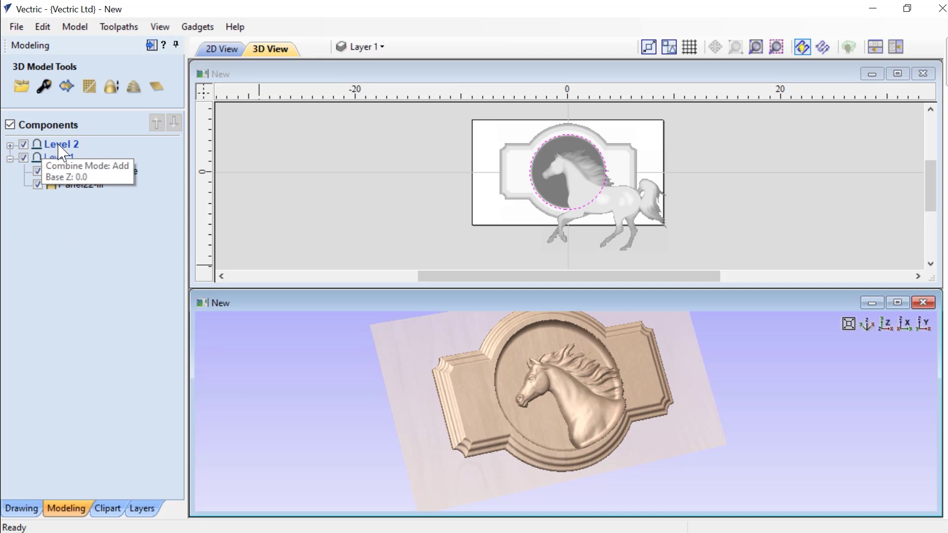
right_click(59, 146)
mouse_move(95, 154)
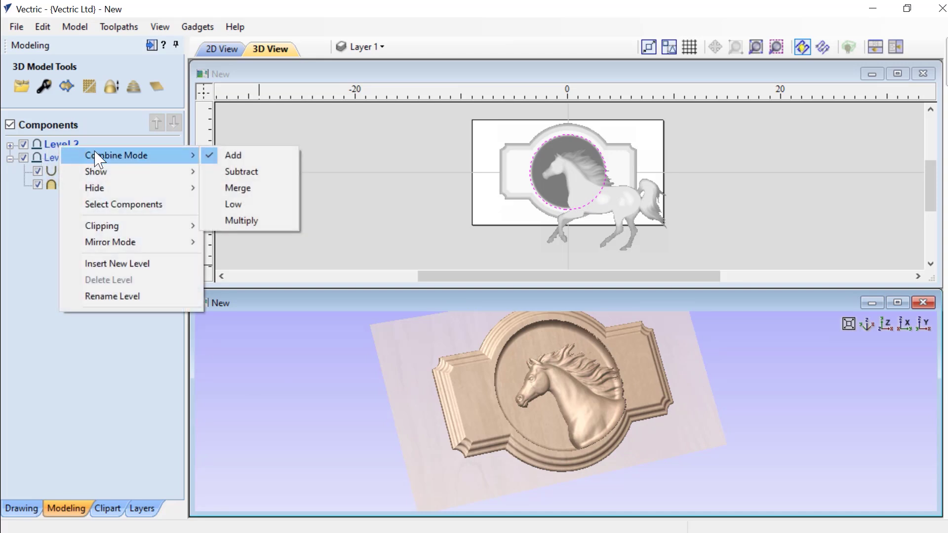
click(247, 191)
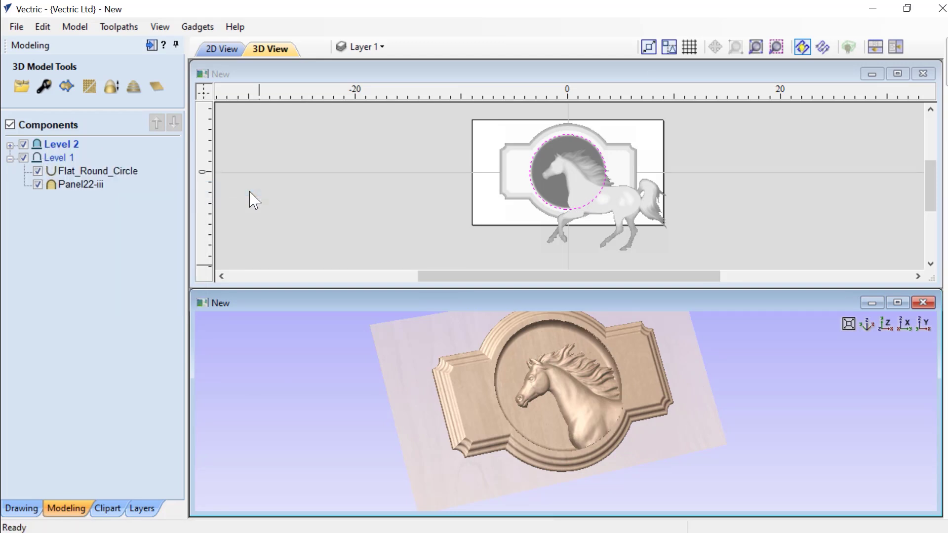
drag(810, 451, 762, 434)
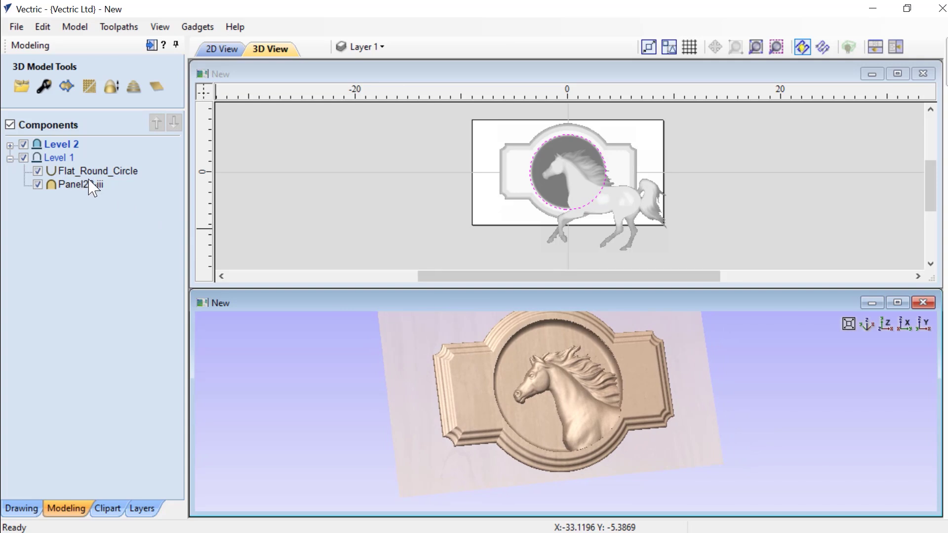
Lower the Cantering_Arabian-50099-A horse component's shape height to 0.45 inches
click(9, 146)
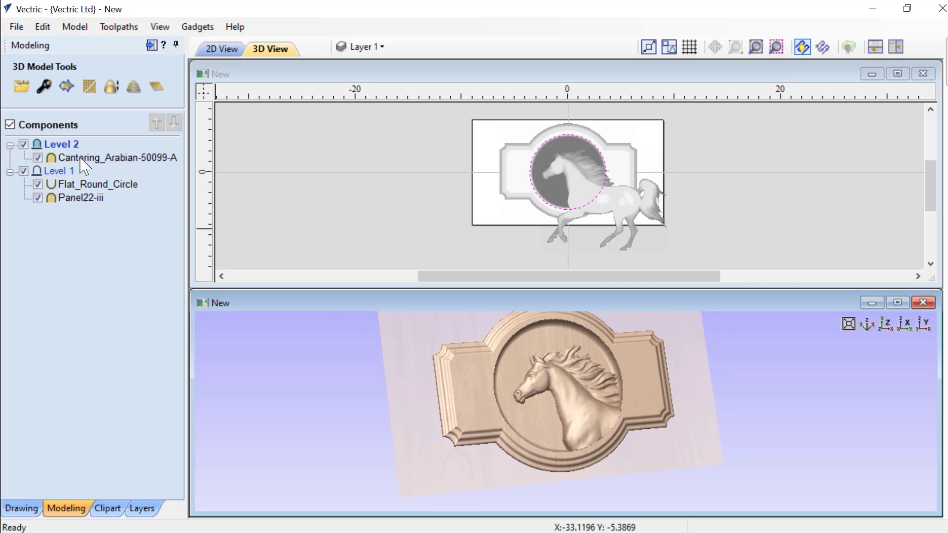
mouse_move(83, 165)
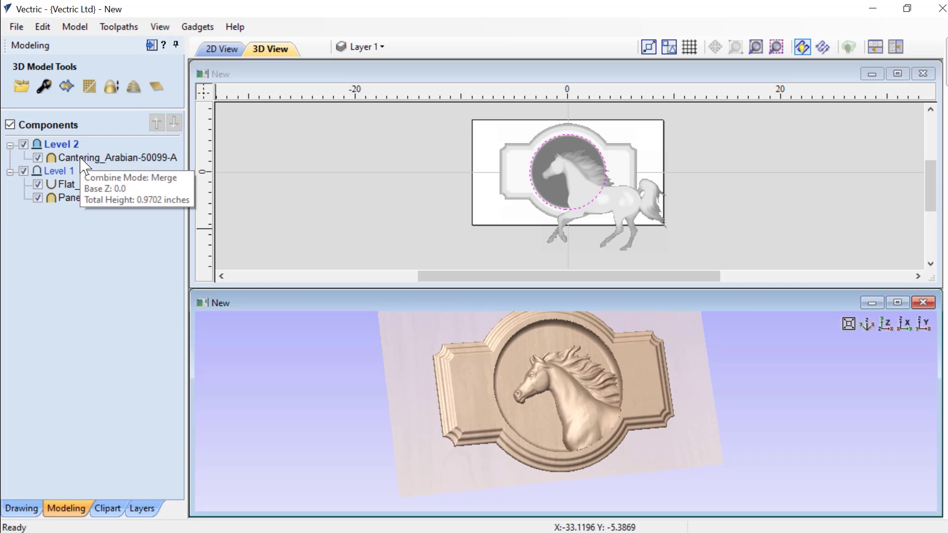
click(81, 159)
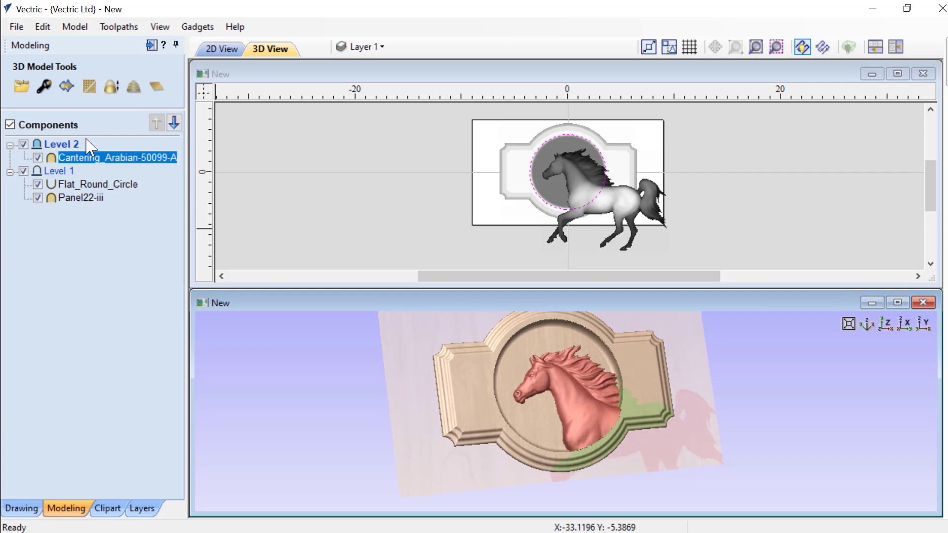
click(44, 87)
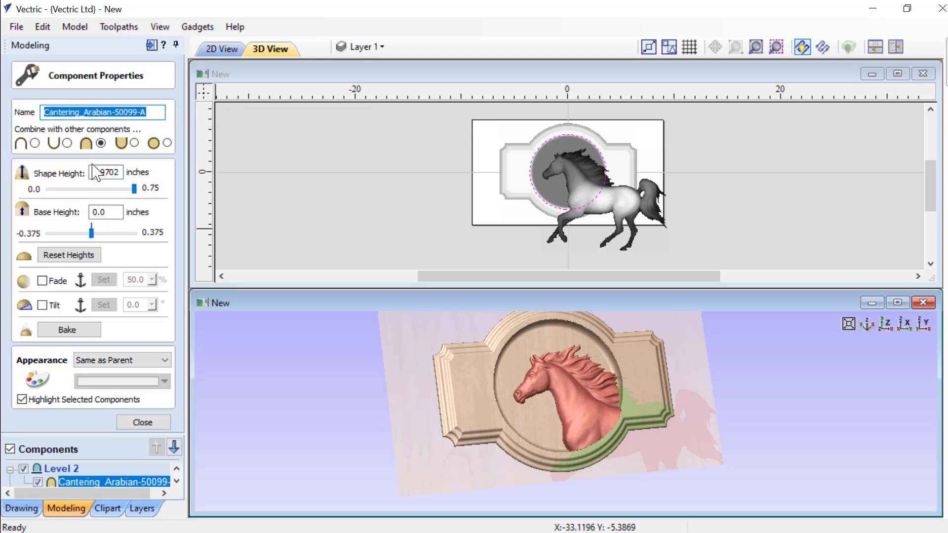
drag(101, 173, 135, 171)
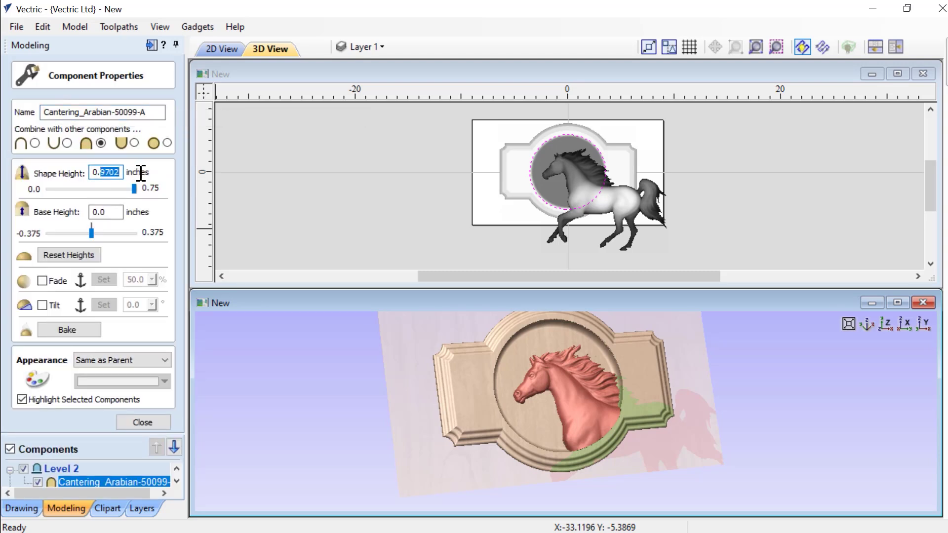
text(45)
key(Return)
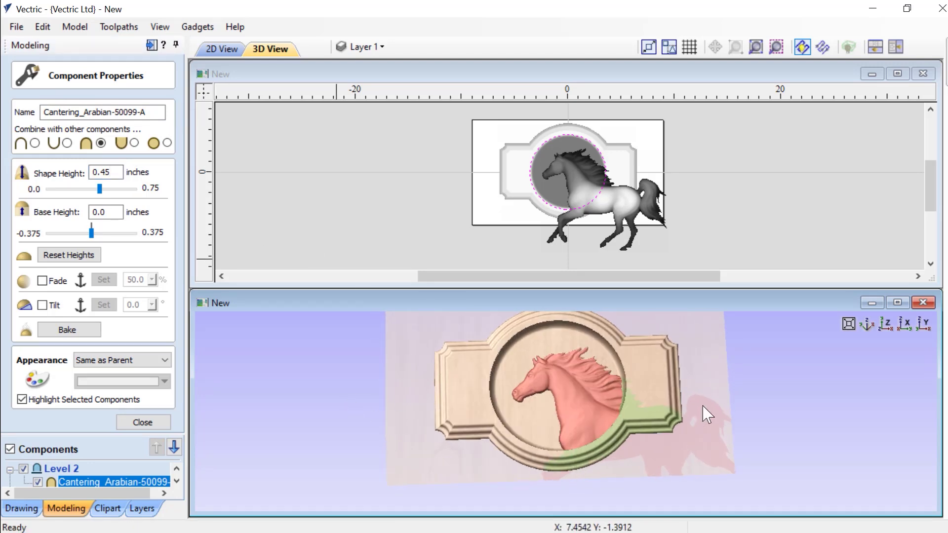
key(Escape)
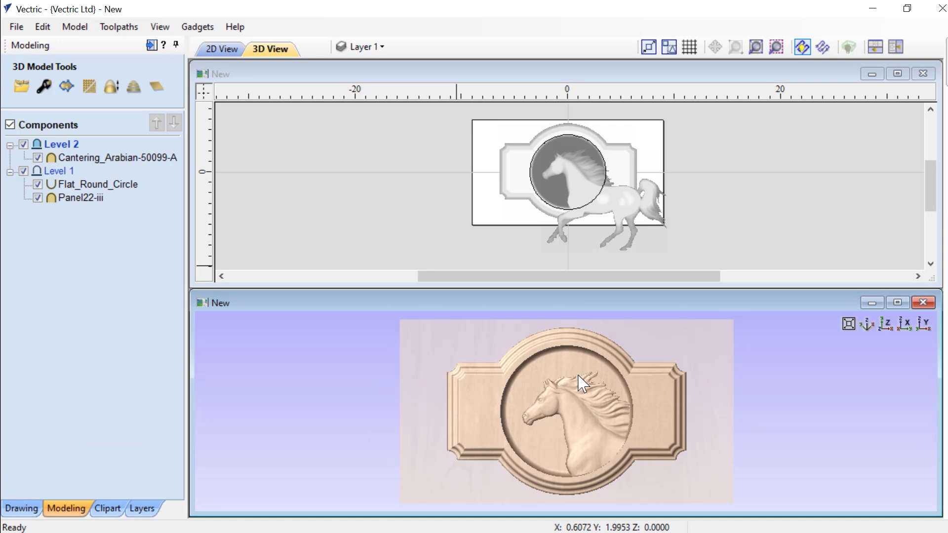
Nudge the horse component slightly up and left within the round dish
click(624, 215)
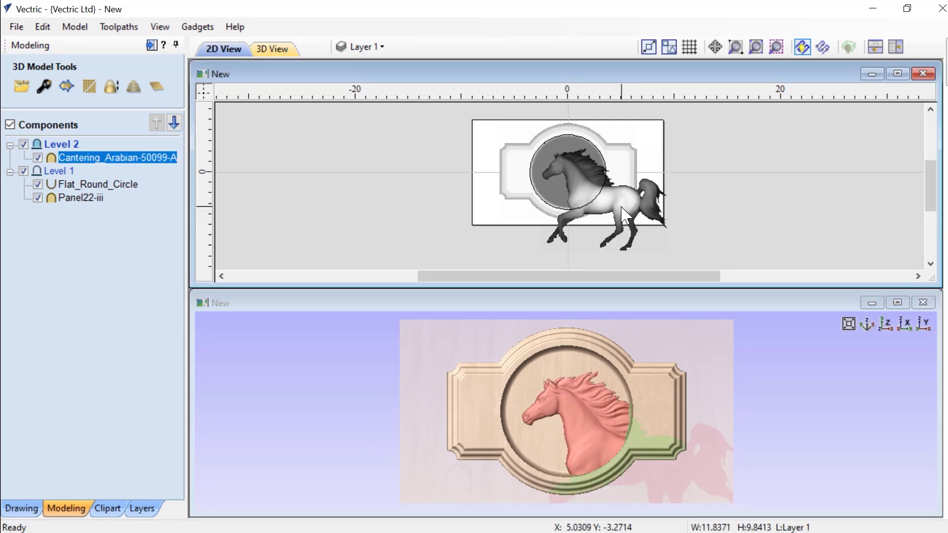
click(622, 208)
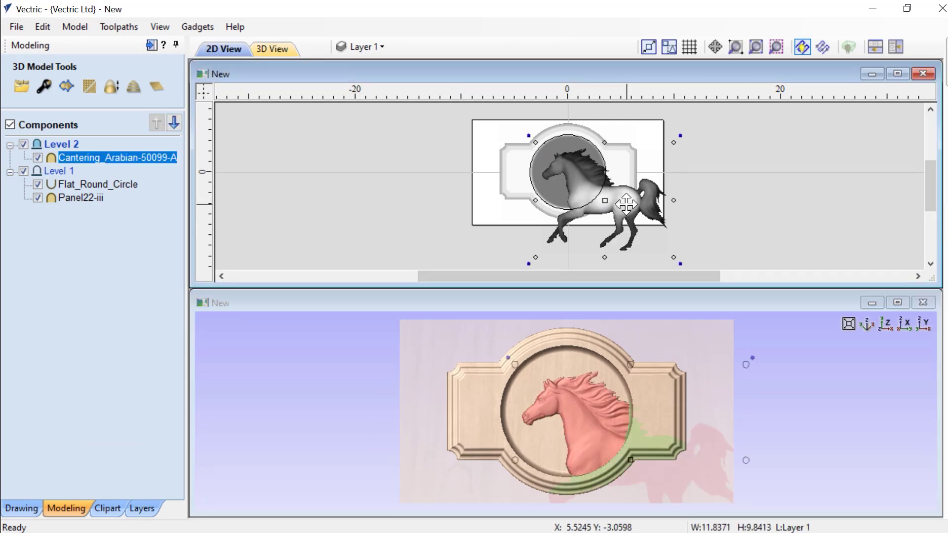
drag(624, 206, 620, 198)
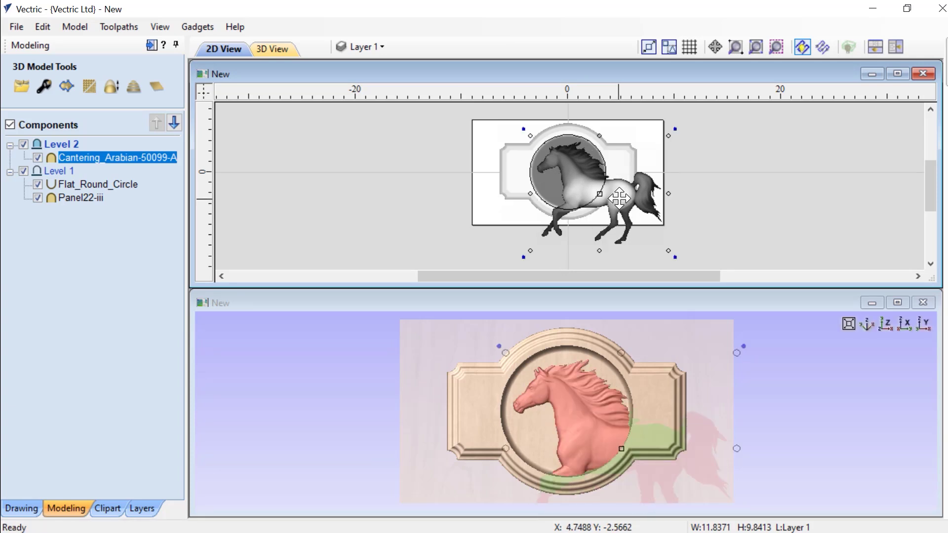
Start renaming Level 2 to Circle - Clip
click(407, 425)
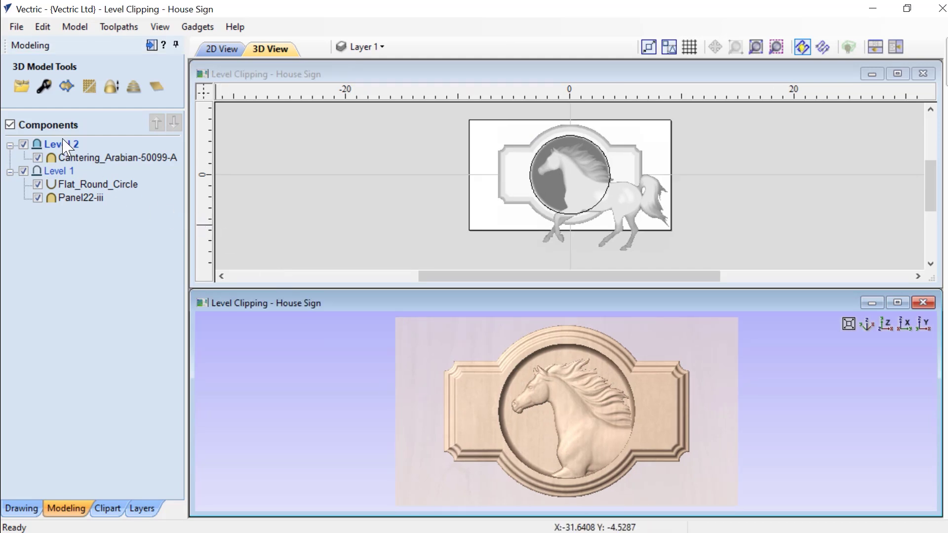
right_click(65, 146)
click(118, 290)
text(Ci)
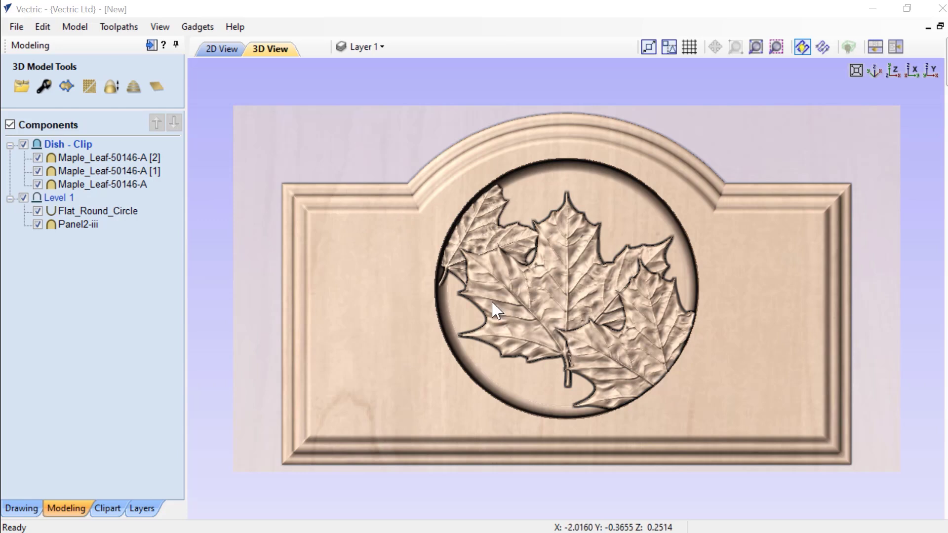
Hide the Dish - Clip level and Level 1, leaving blank material in the 3D preview
click(23, 144)
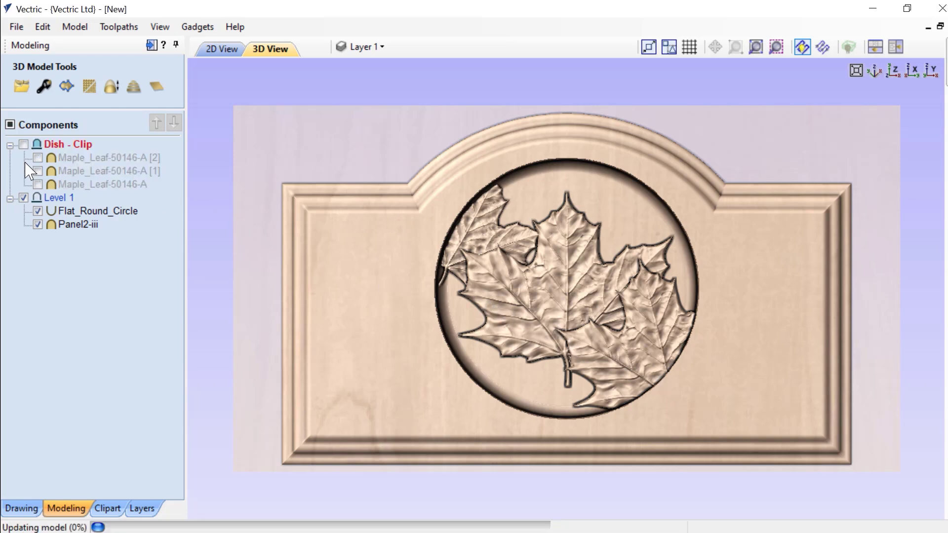
click(23, 197)
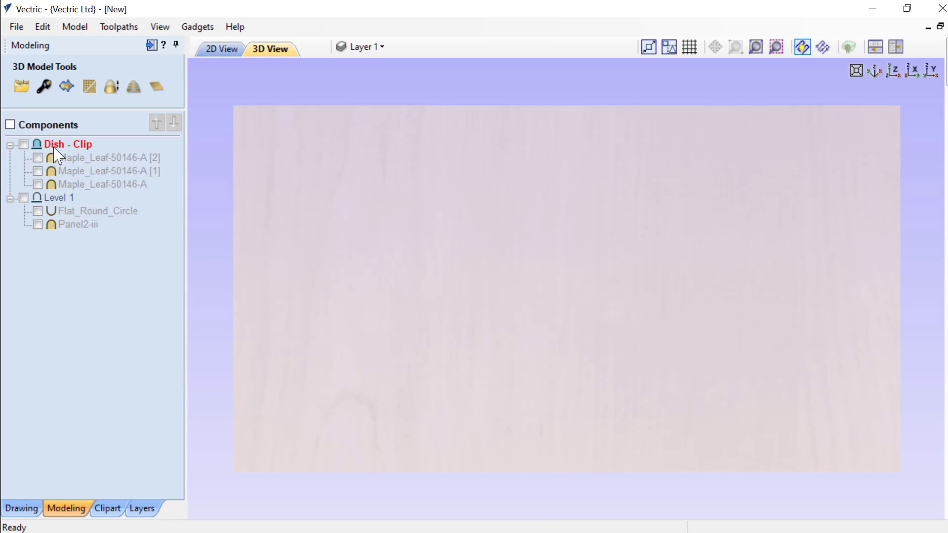
Insert a new Level 2, copy Panel2-iii into it as Panel2-iii [1], and show the 2D view
right_click(57, 145)
click(92, 264)
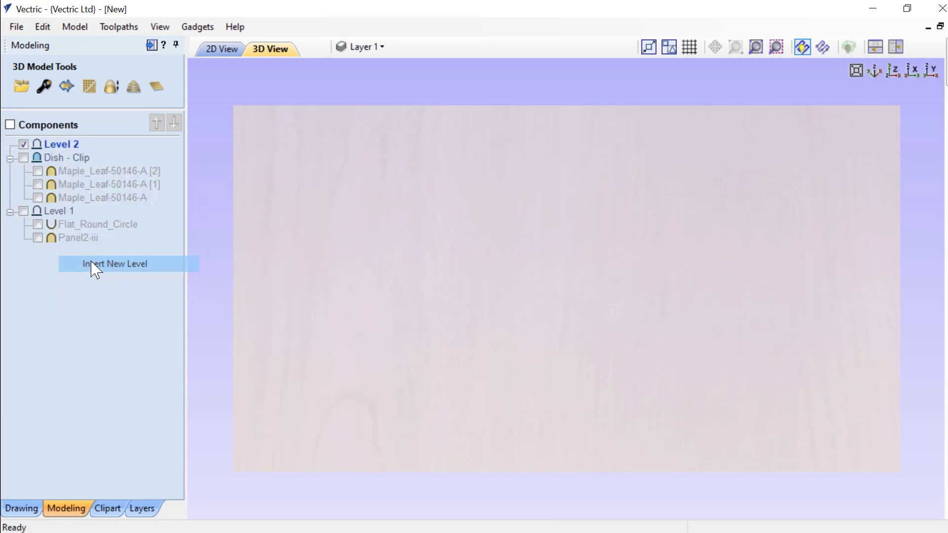
click(62, 226)
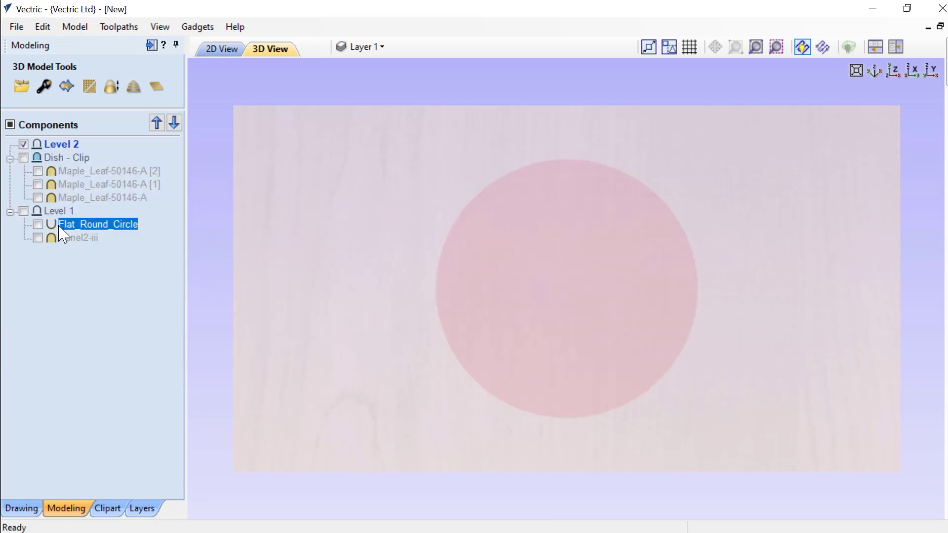
click(74, 239)
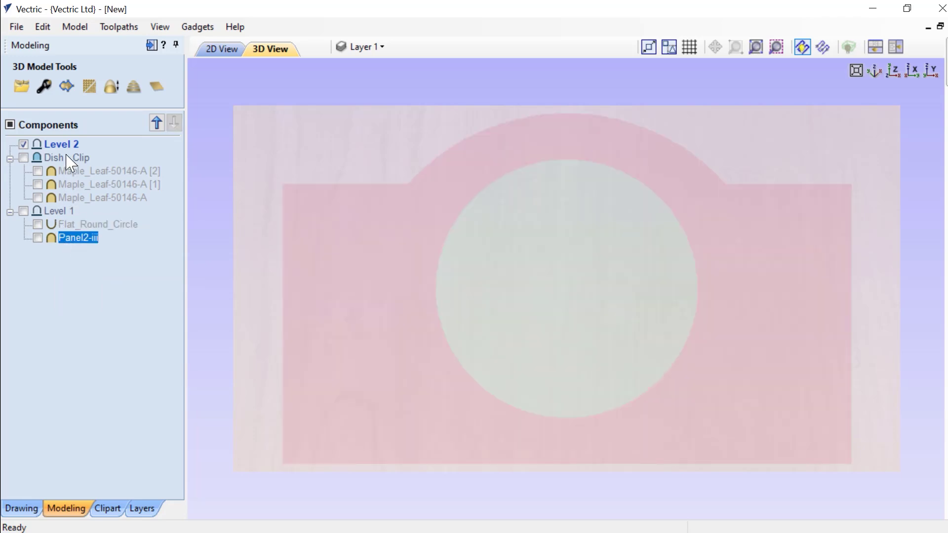
mouse_move(68, 239)
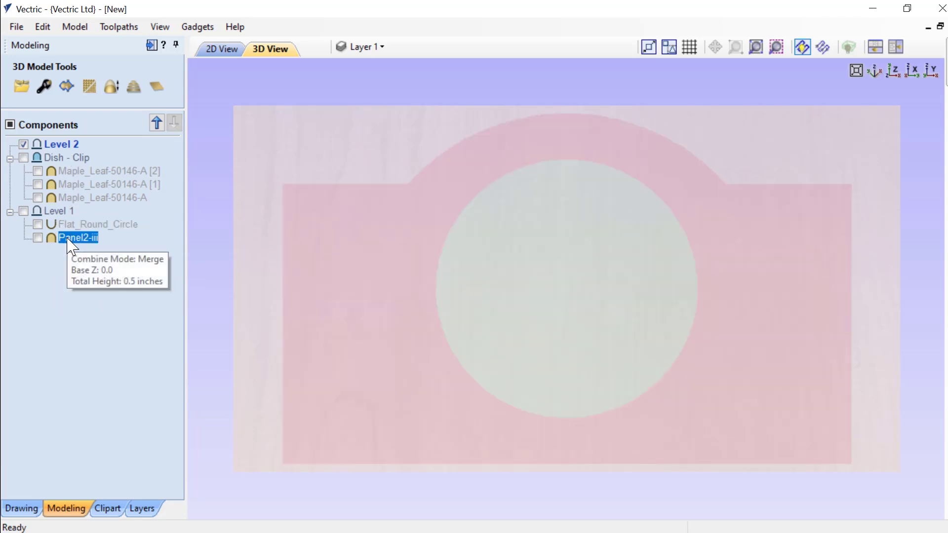
drag(73, 247, 65, 161)
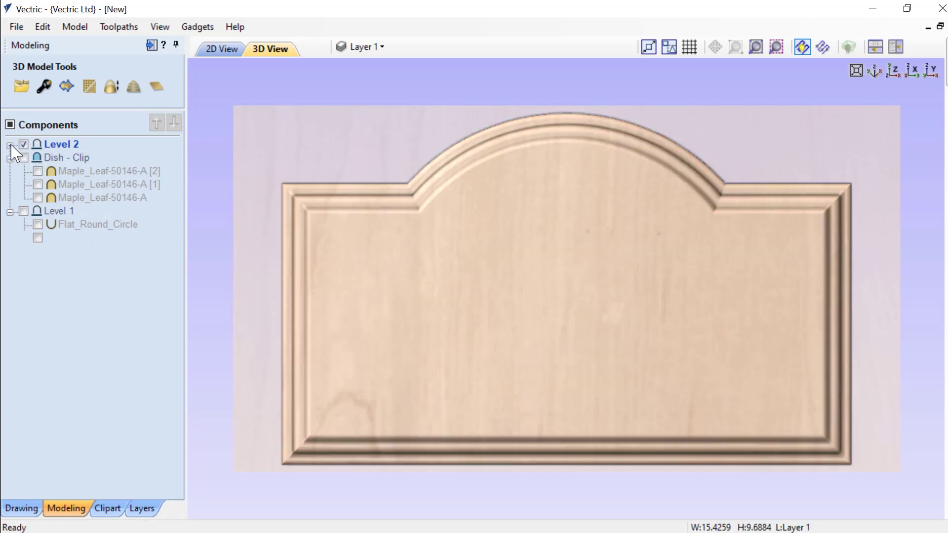
click(10, 146)
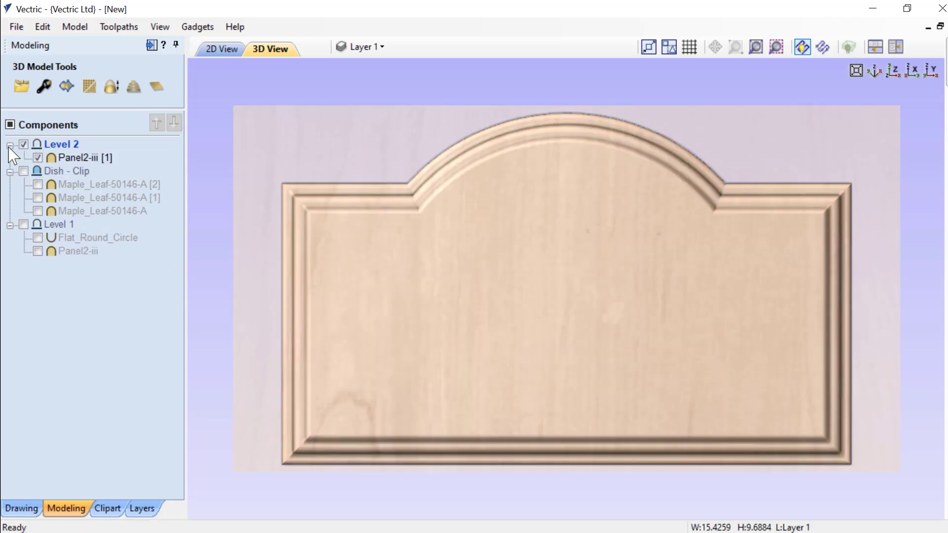
mouse_move(125, 187)
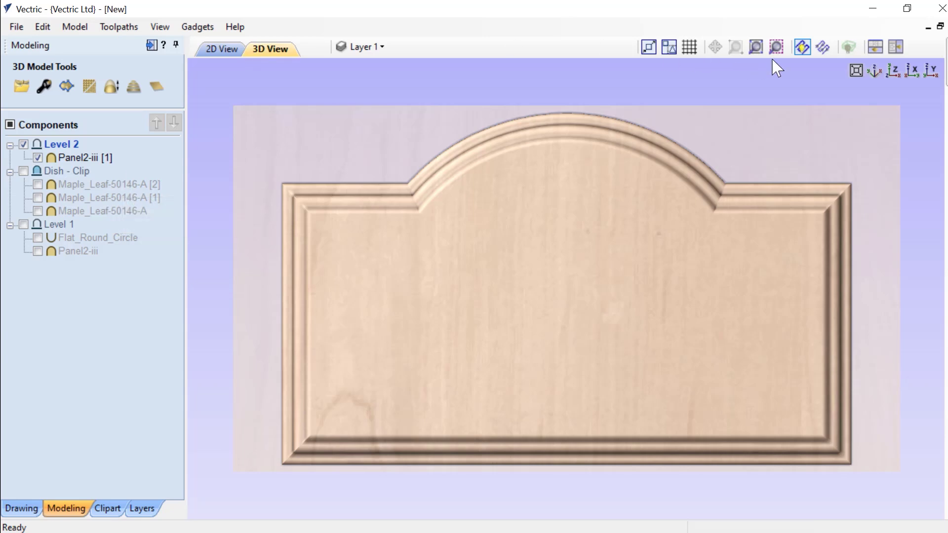
click(222, 49)
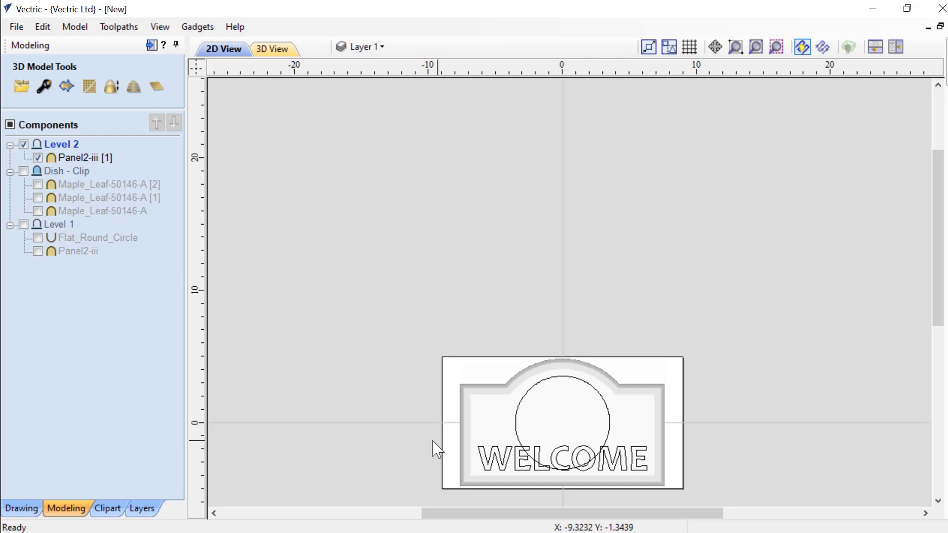
Clip the Level 2 panel copy to the selected WELCOME letter outlines and tile the 2D and 3D views
key(F4)
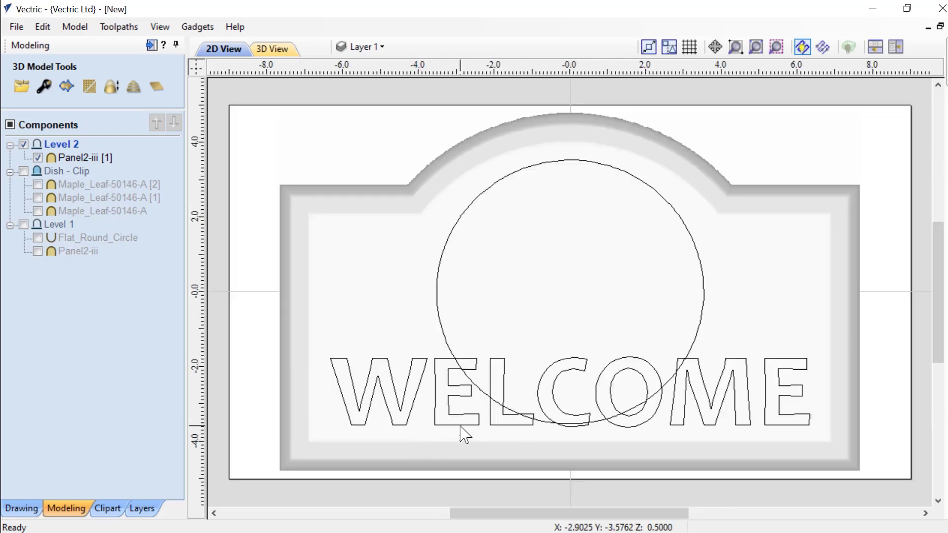
click(458, 426)
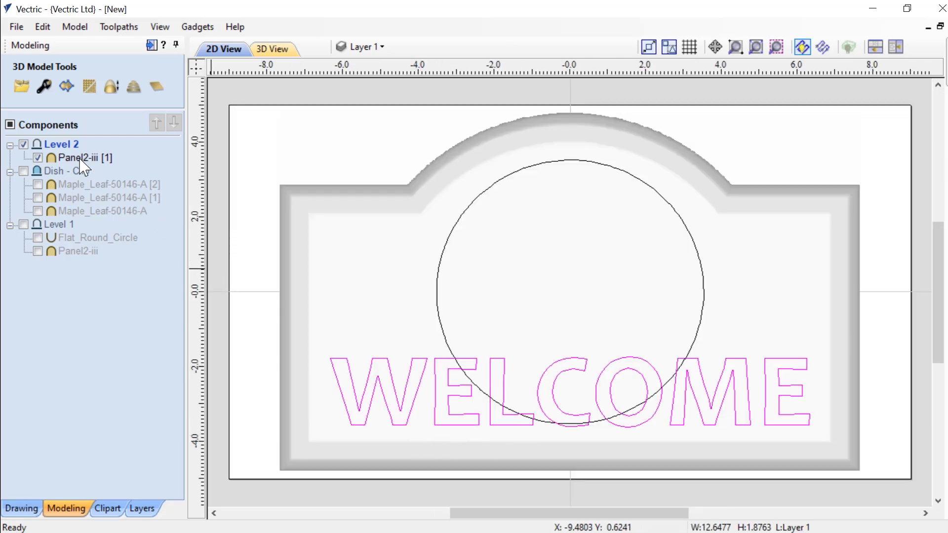
right_click(66, 145)
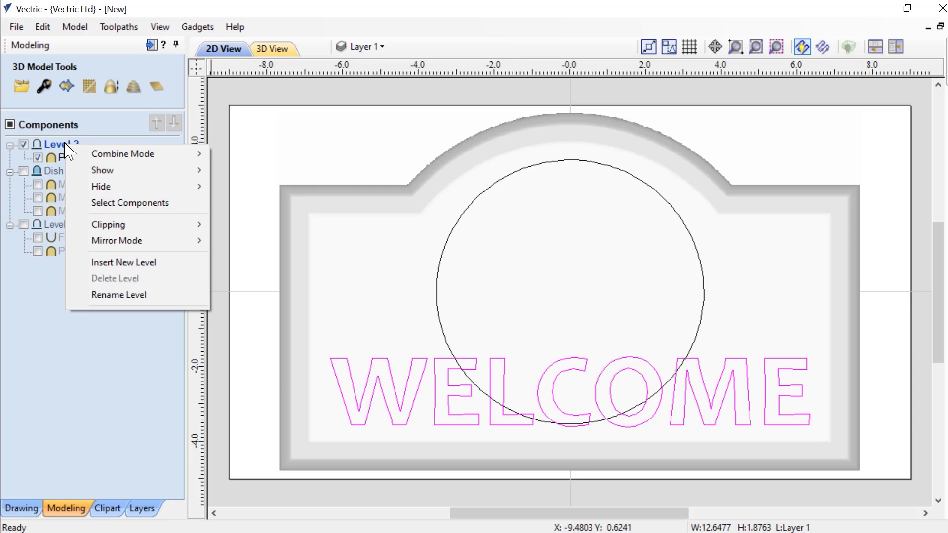
mouse_move(170, 228)
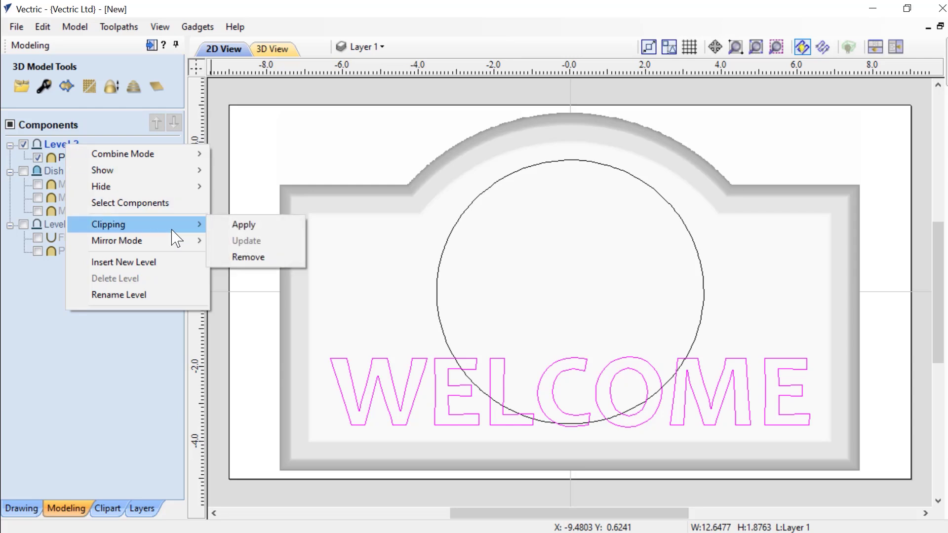
click(238, 225)
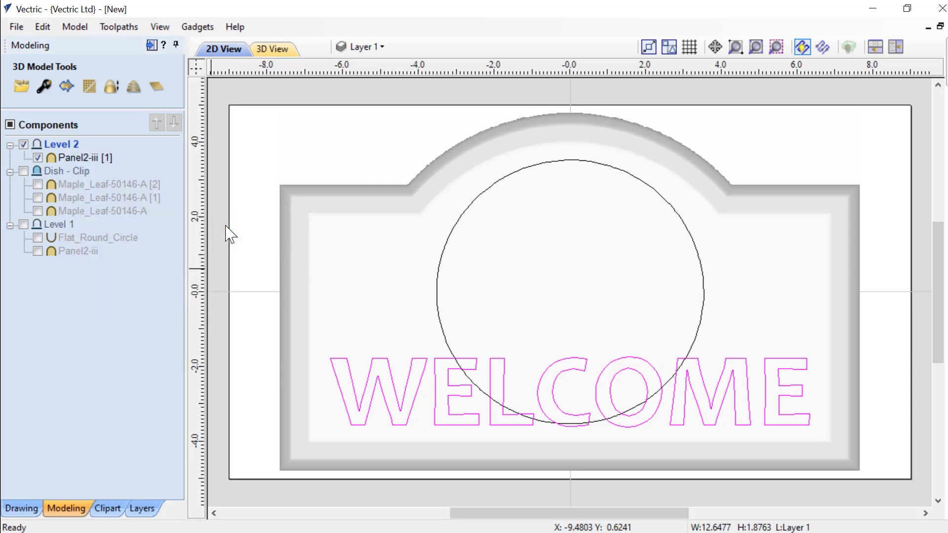
click(875, 47)
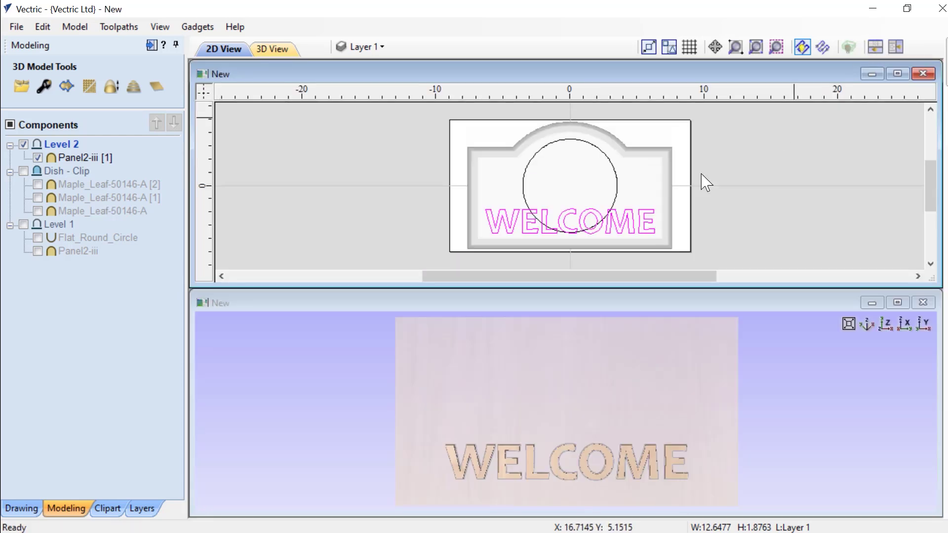
drag(514, 489, 578, 444)
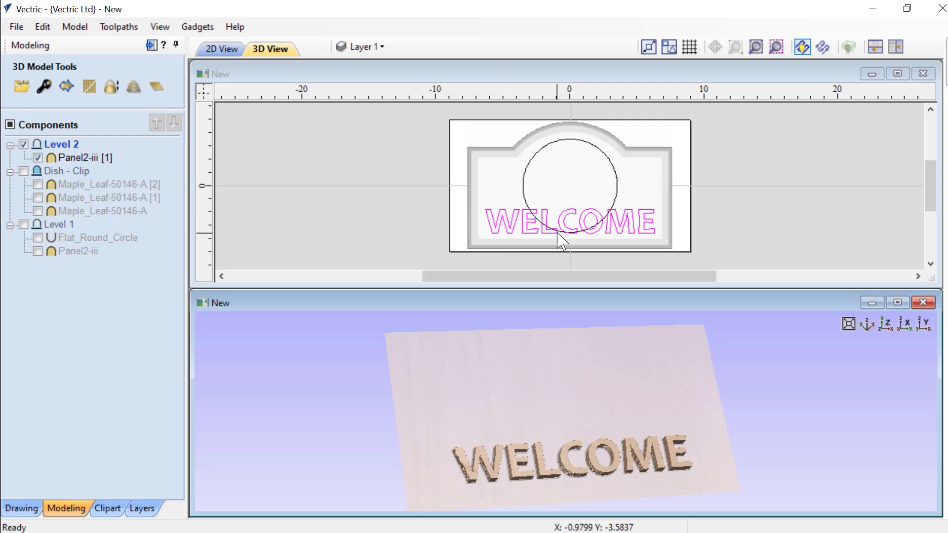
Show Dish - Clip and Level 1 again and set Level 2's combine mode to Merge
click(24, 171)
click(24, 224)
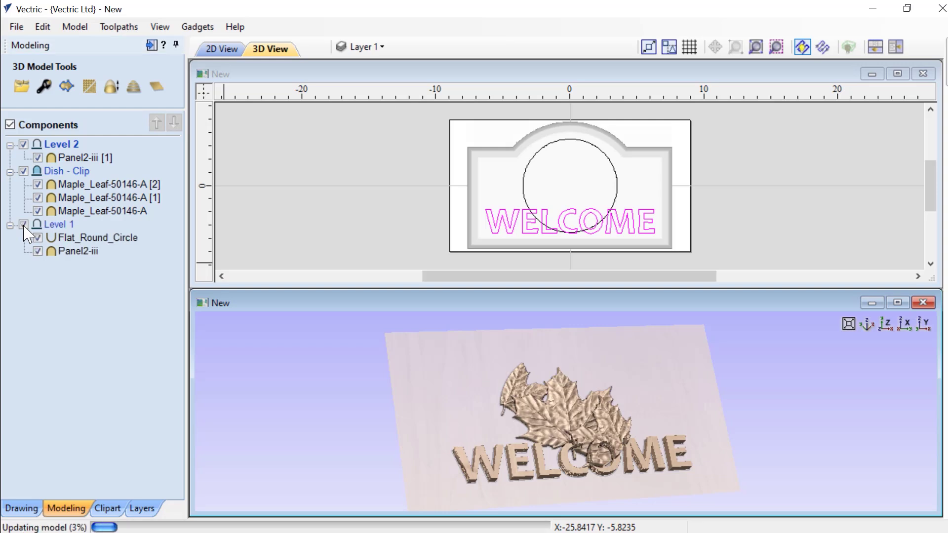
right_click(57, 144)
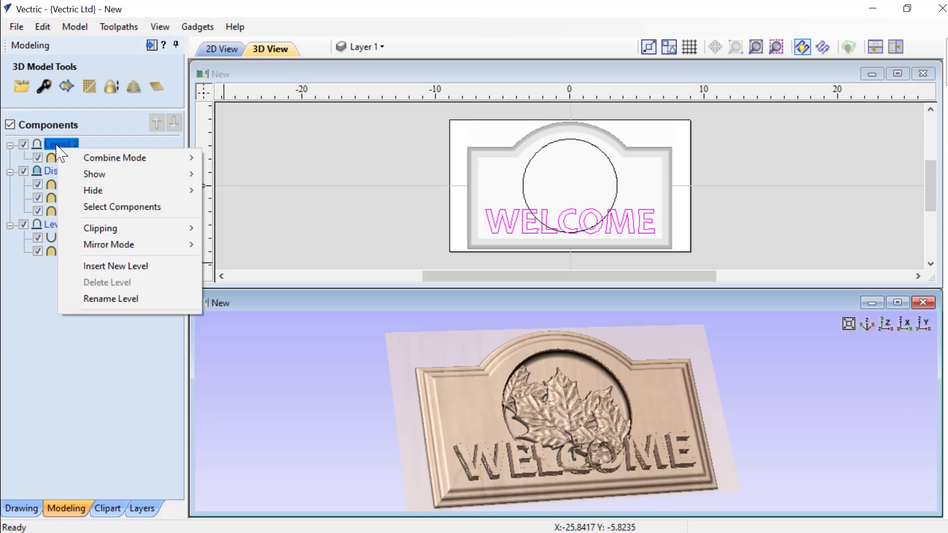
mouse_move(90, 159)
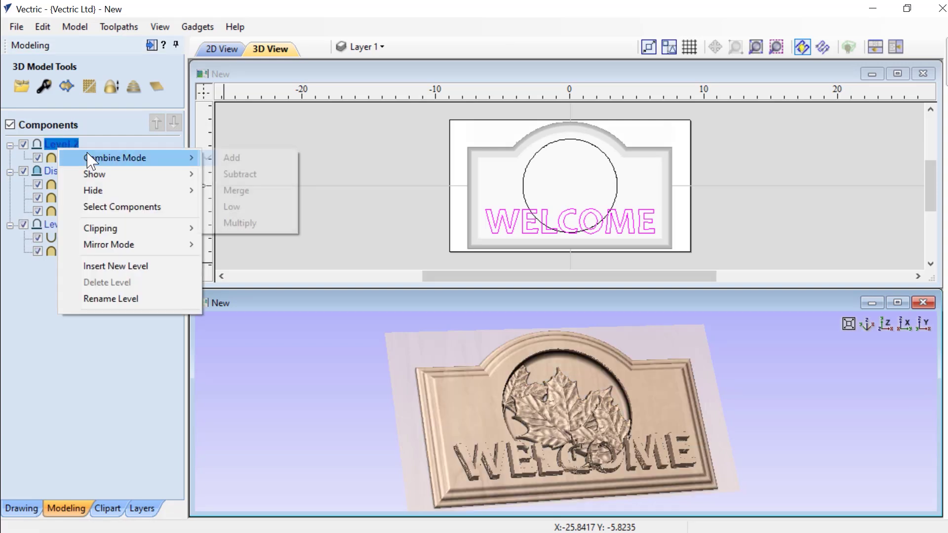
click(233, 187)
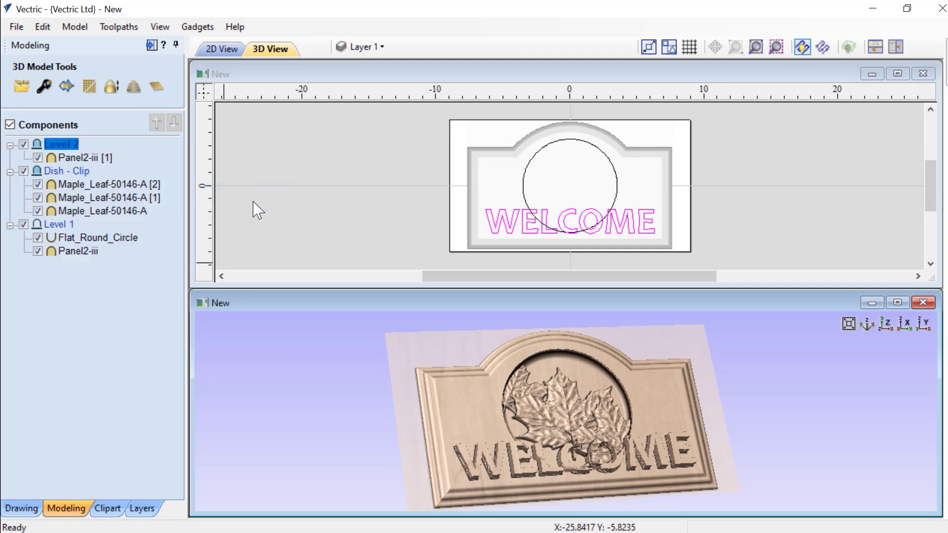
drag(545, 414, 558, 429)
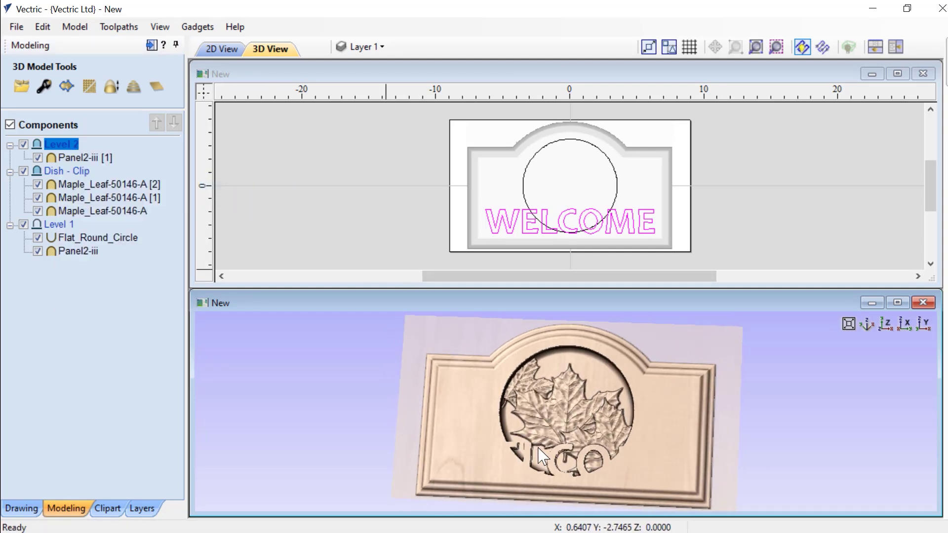
Give Panel2-iii [1] a 0.125-inch base height and view the sign from above
click(74, 157)
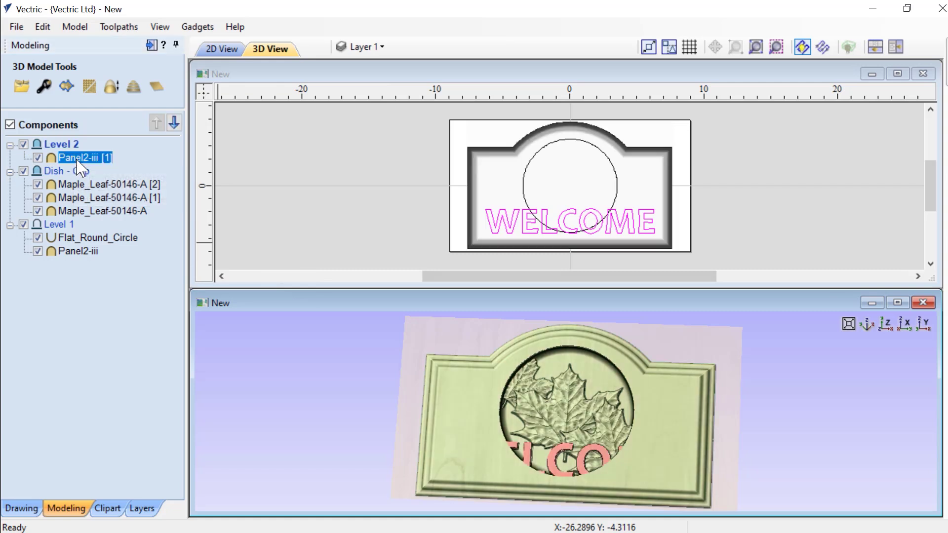
click(44, 87)
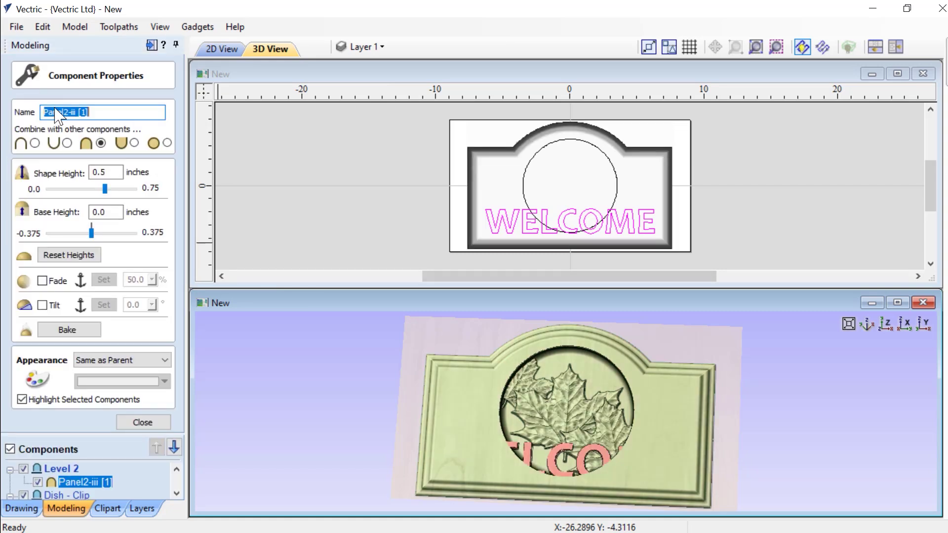
drag(107, 212, 78, 212)
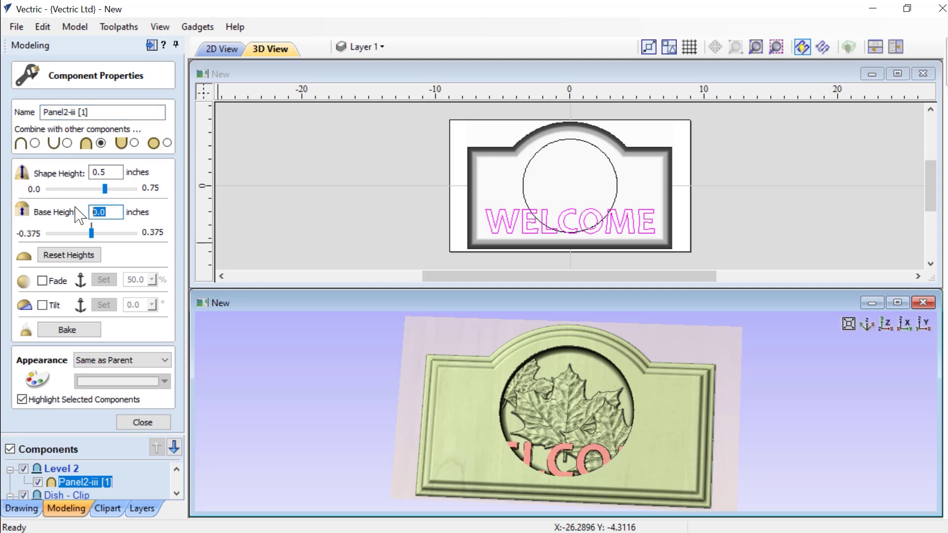
text(.125)
key(Return)
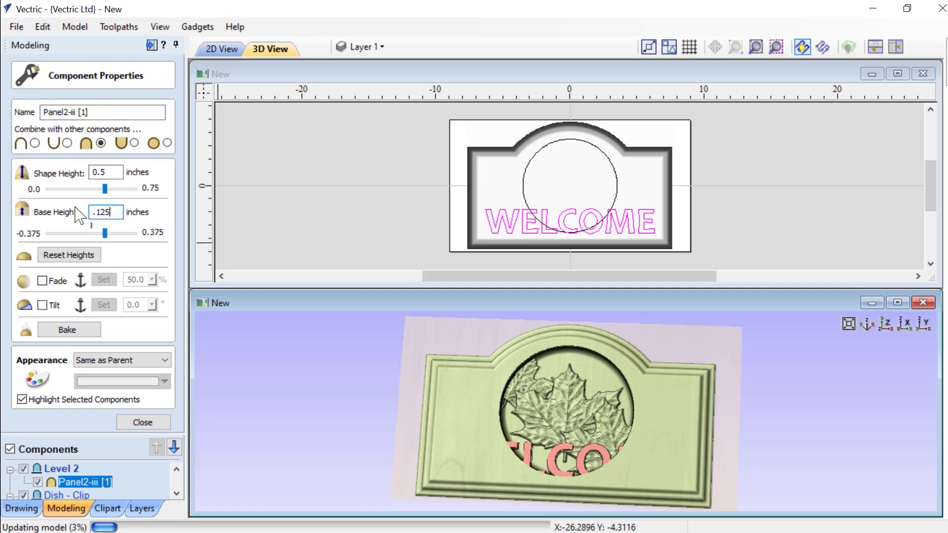
click(143, 422)
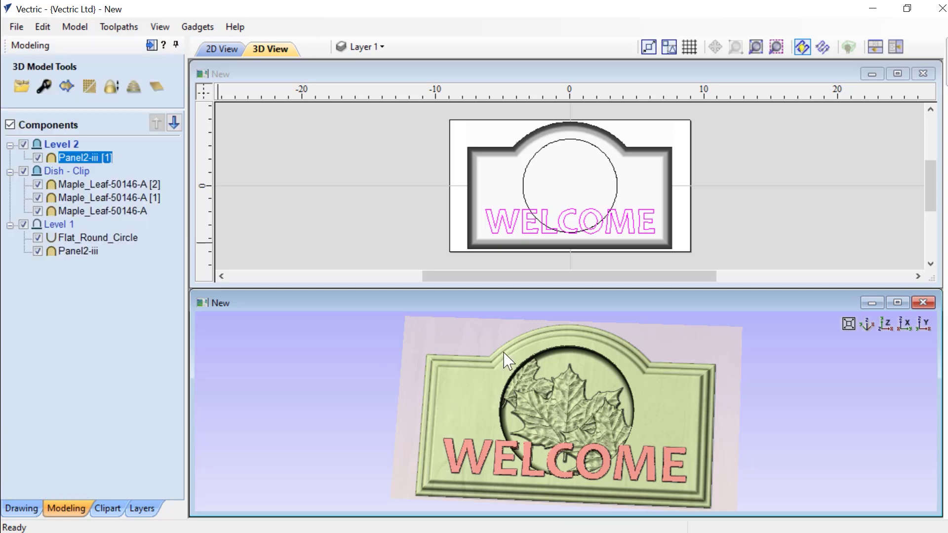
click(888, 324)
Rename the Level 2 level holding the WELCOME panel copy to 'Text - Clip'
click(735, 386)
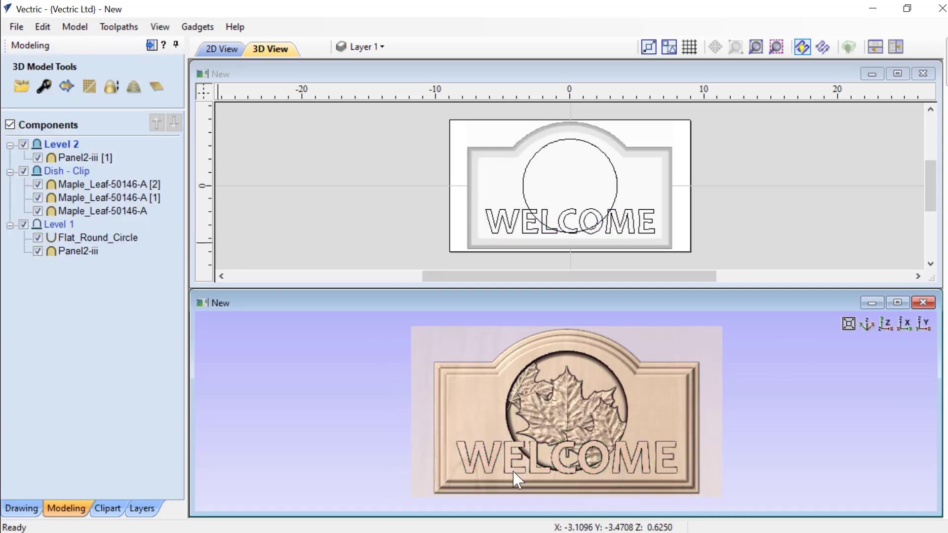
drag(514, 483, 518, 434)
click(887, 325)
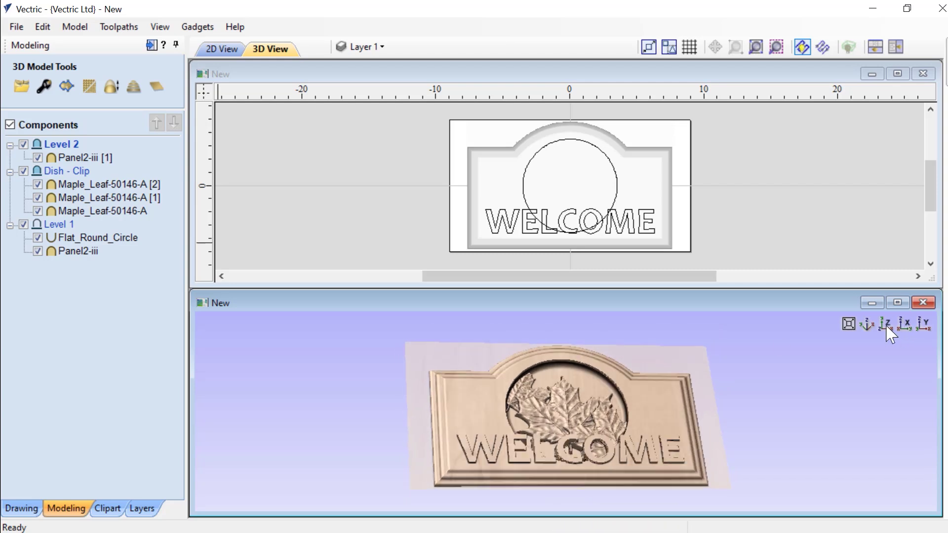
double_click(68, 147)
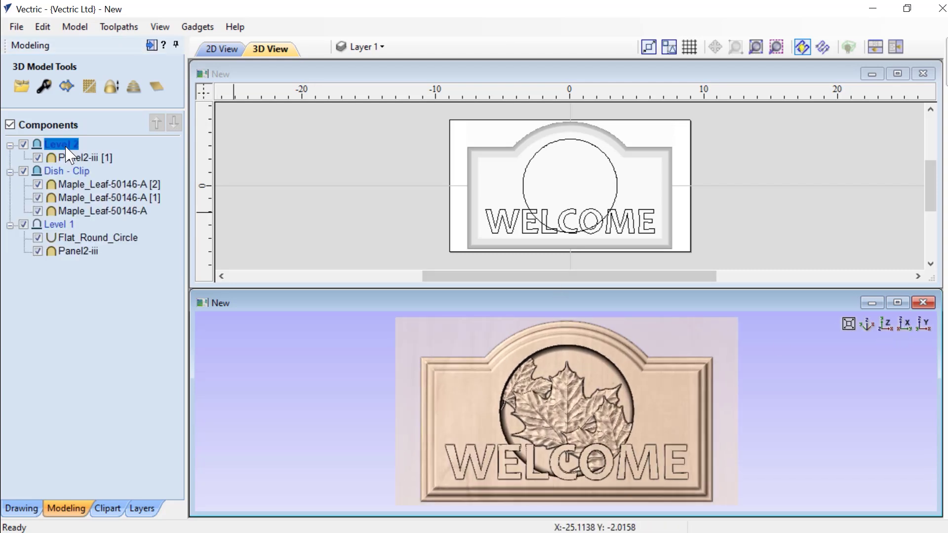
right_click(67, 147)
click(124, 299)
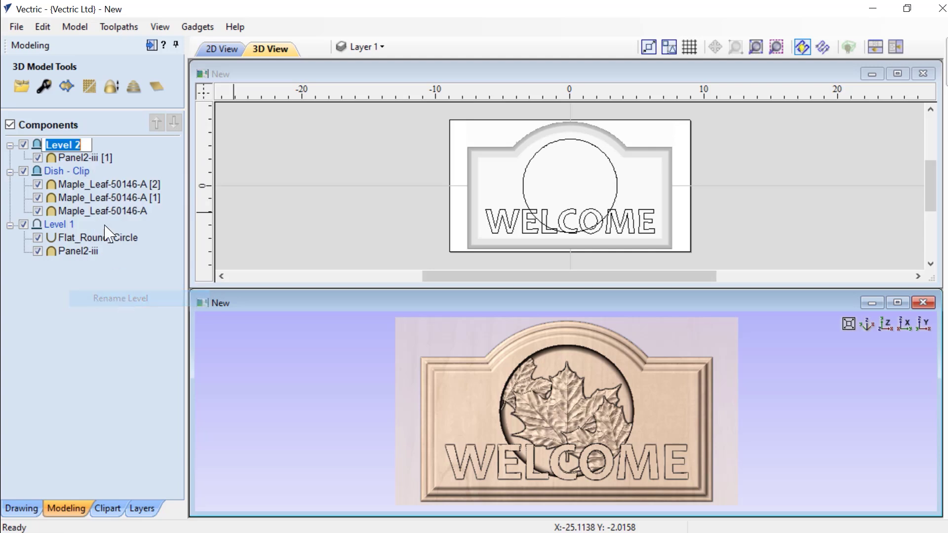
mouse_move(95, 188)
text(Text - Cl)
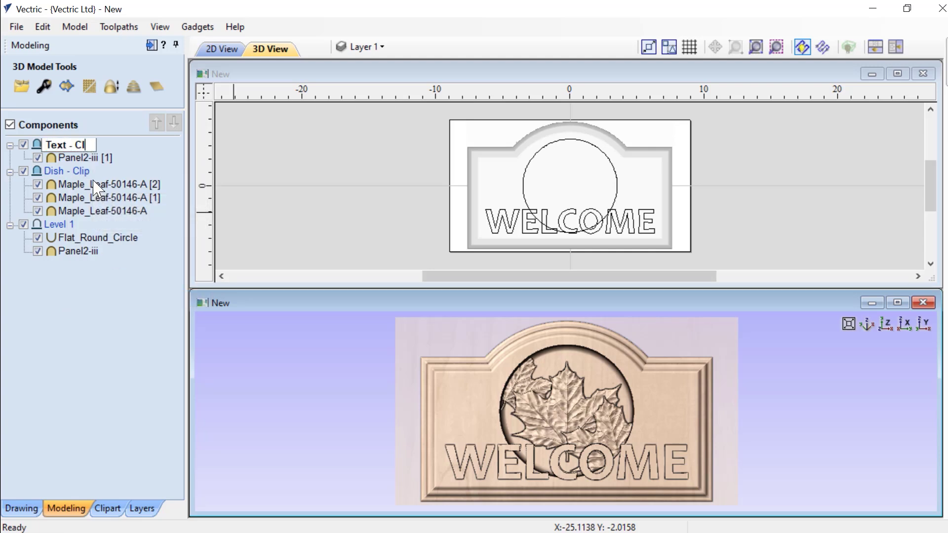
text(ip)
key(Return)
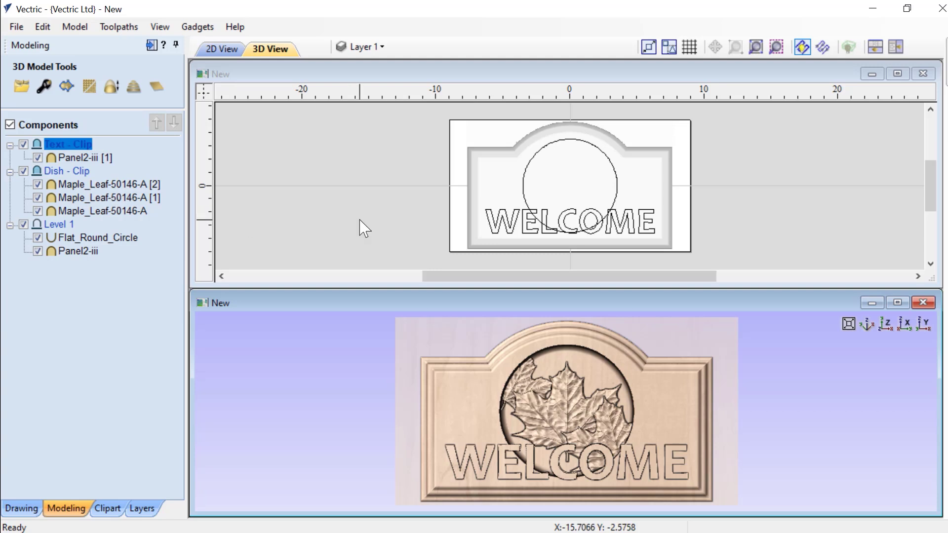
Replace the WELCOME text with MAPLE CRT using Edit Text
click(500, 230)
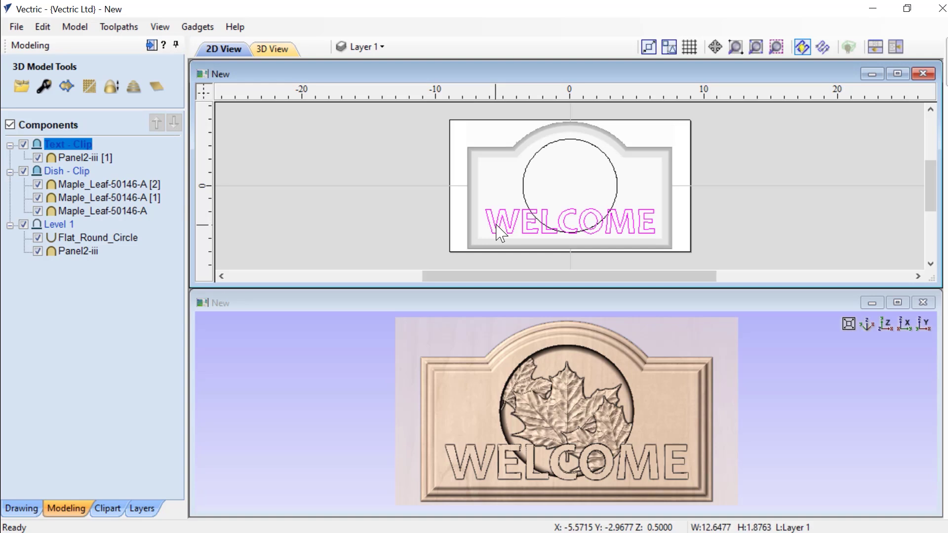
click(22, 508)
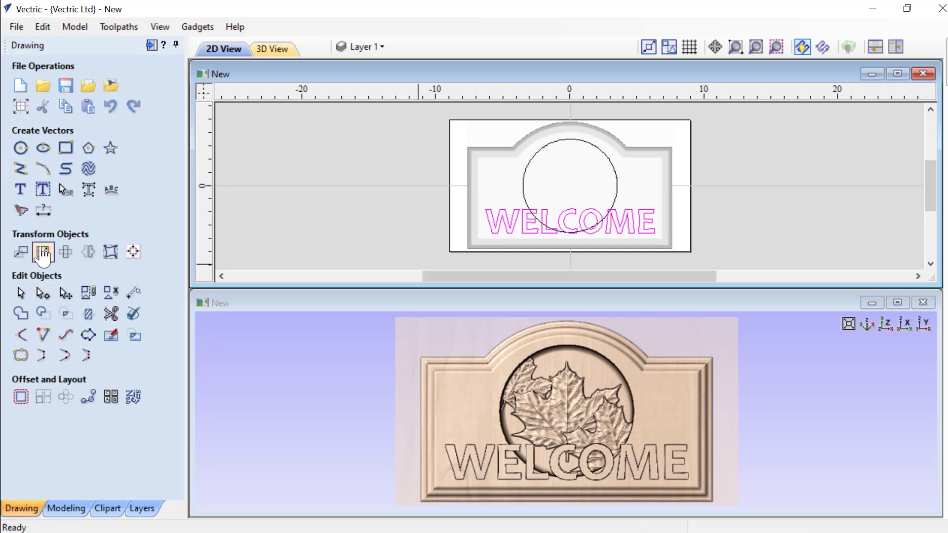
click(24, 193)
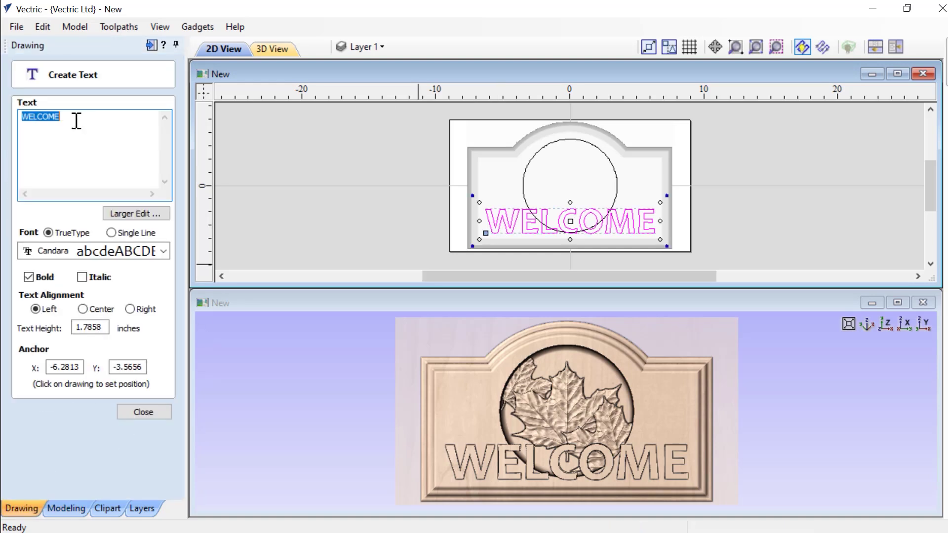
text(Ma)
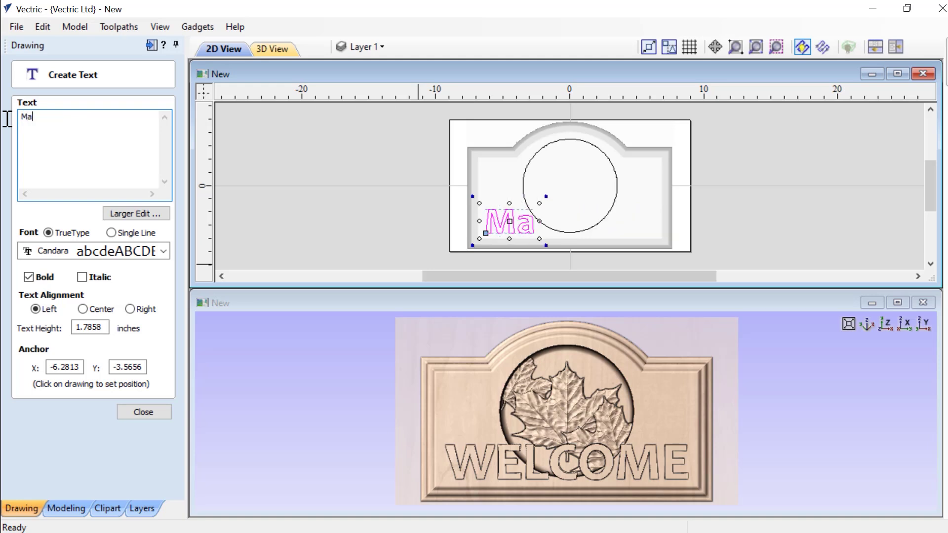
text(p)
key(BackSpace)
key(BackSpace)
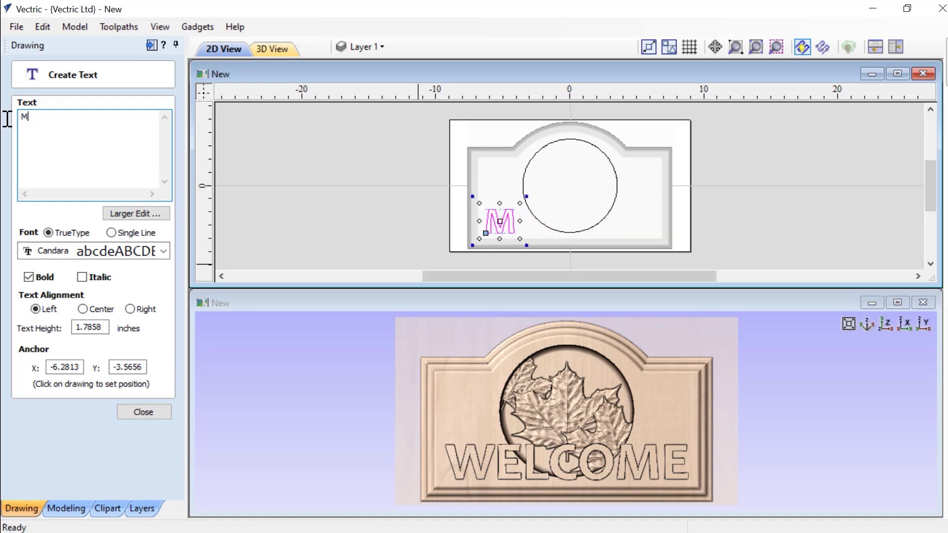
text(AP)
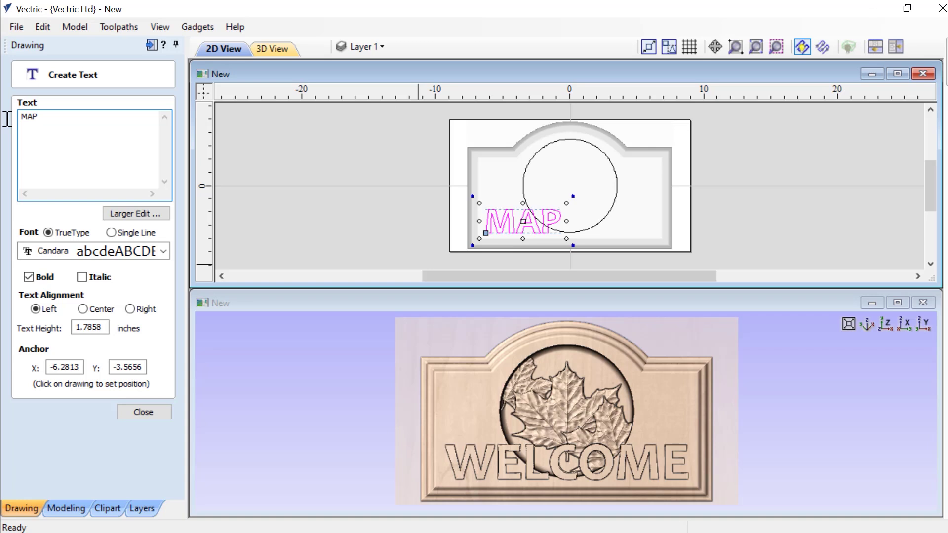
text(LE)
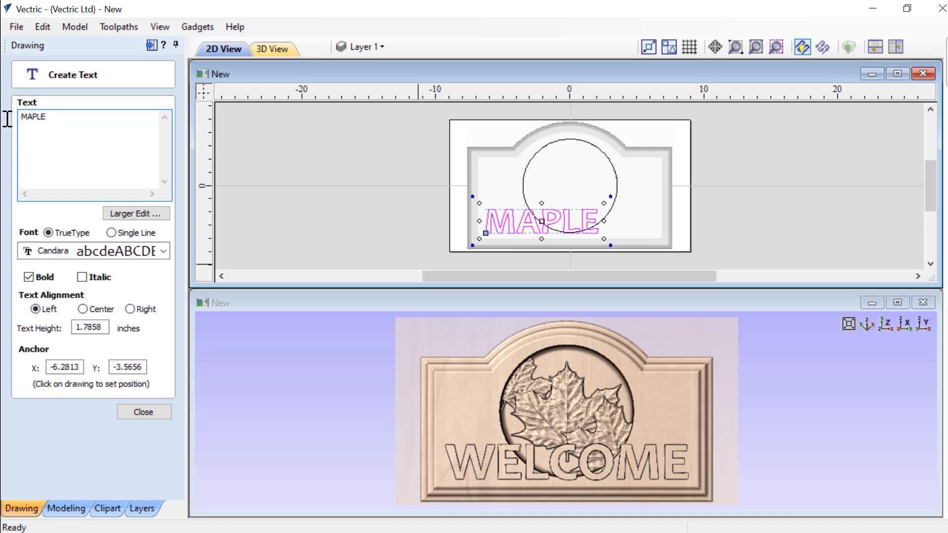
text( CRT)
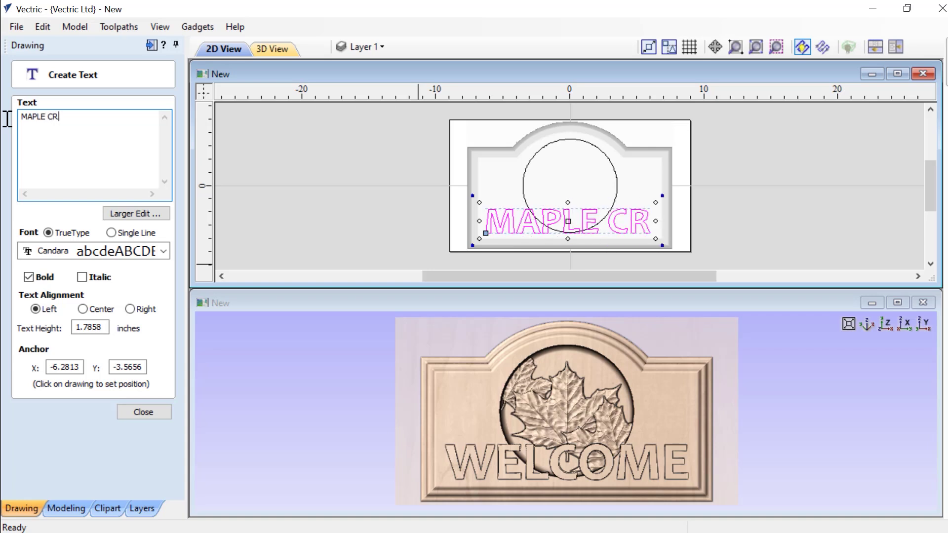
click(141, 411)
Shrink the MAPLE CRT text to about 12.72 × 1.71 inches inside the panel border
click(577, 231)
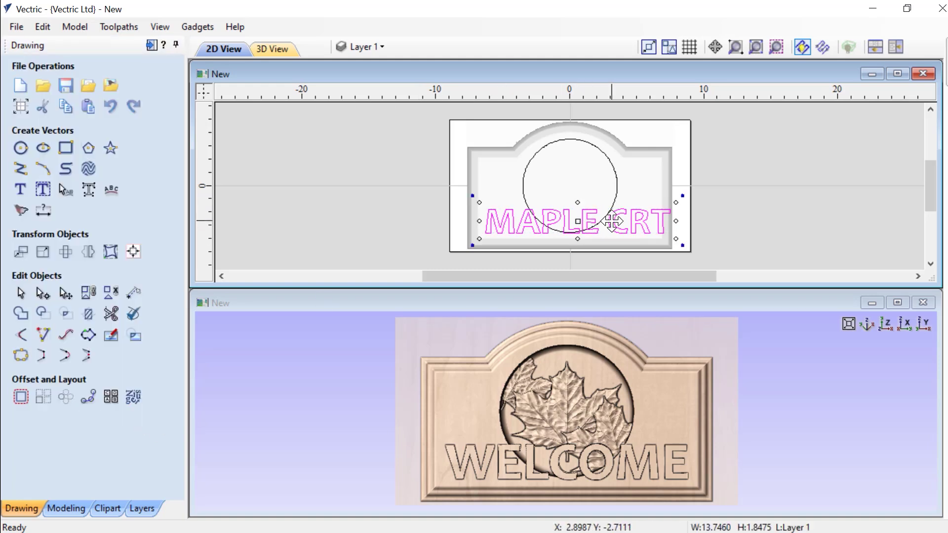
scroll(662, 220, up, 2)
drag(681, 192, 667, 204)
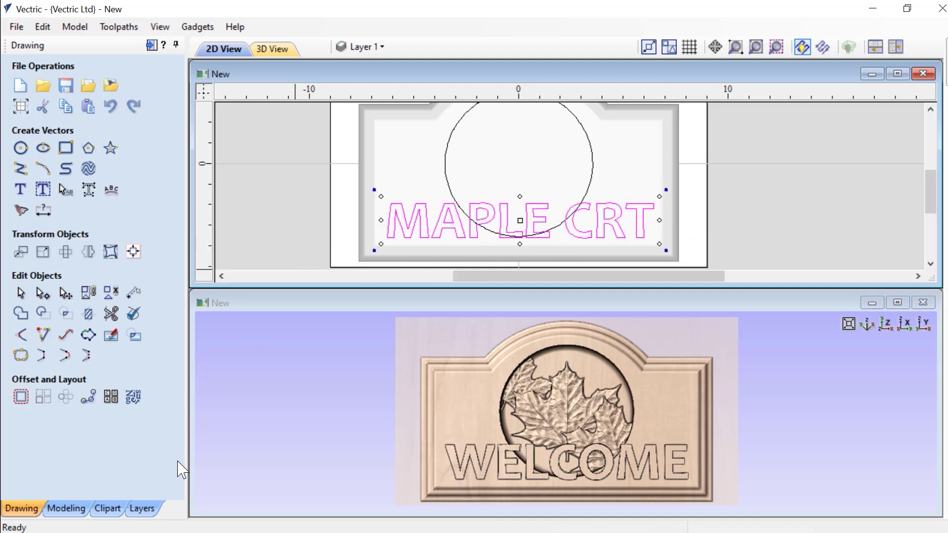
Update the Text - Clip level's clipping to MAPLE CRT and inspect the raised lettering in 3D
click(68, 512)
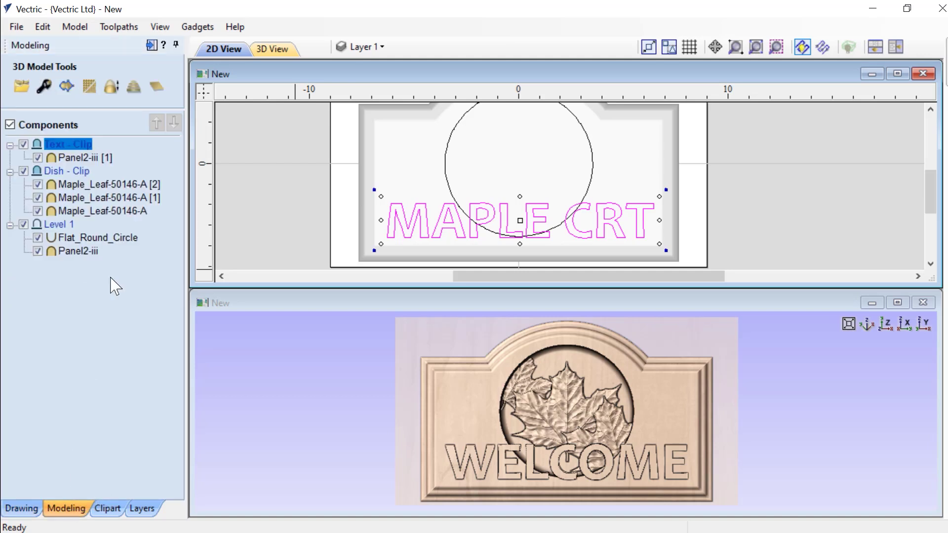
right_click(73, 149)
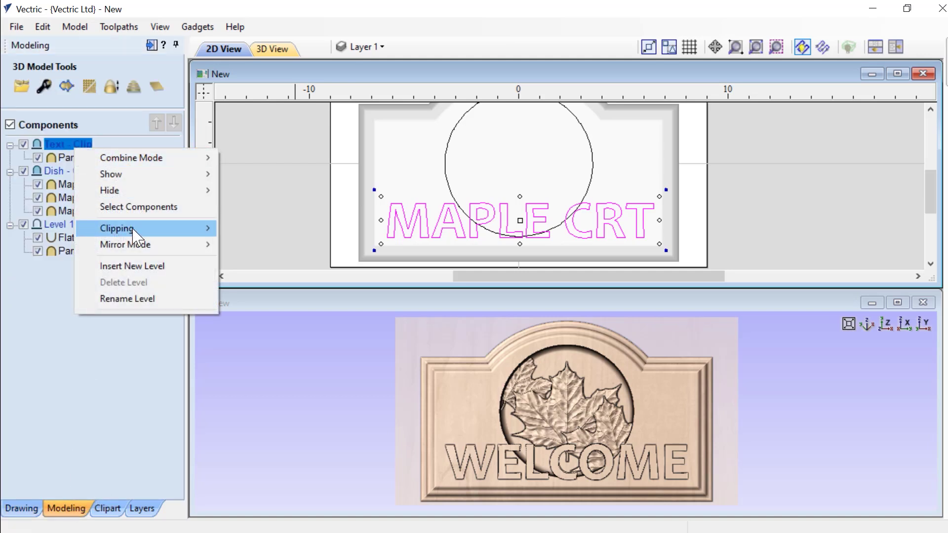
mouse_move(143, 230)
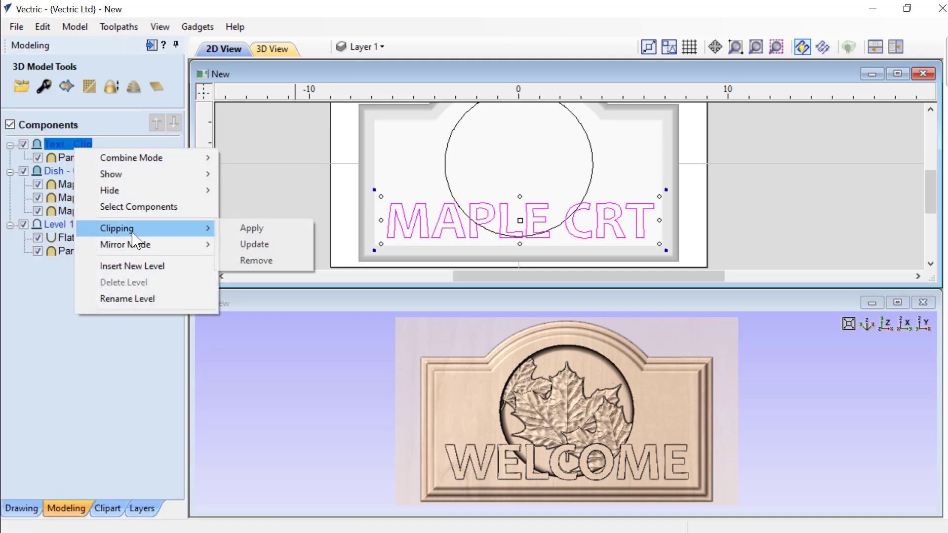
click(248, 245)
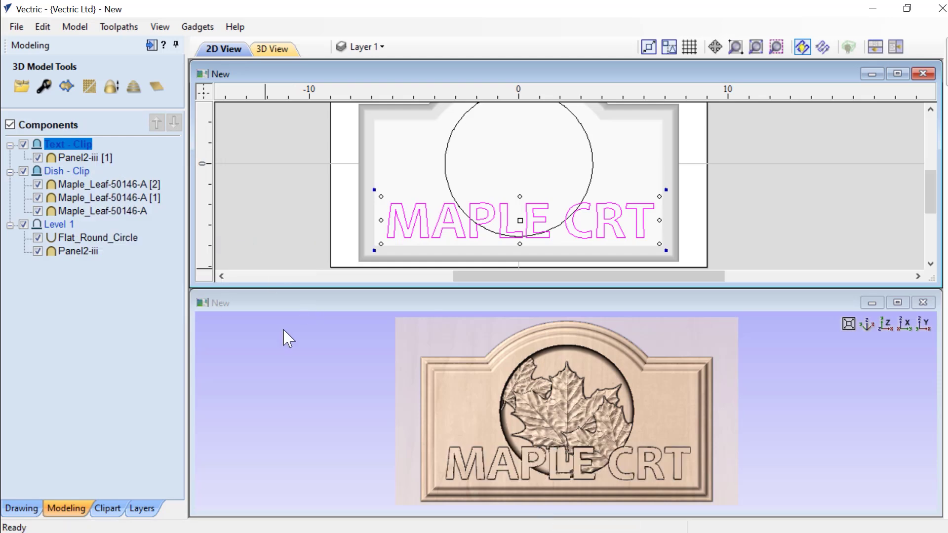
mouse_move(345, 433)
mouse_down()
mouse_move(451, 413)
mouse_move(360, 423)
mouse_up()
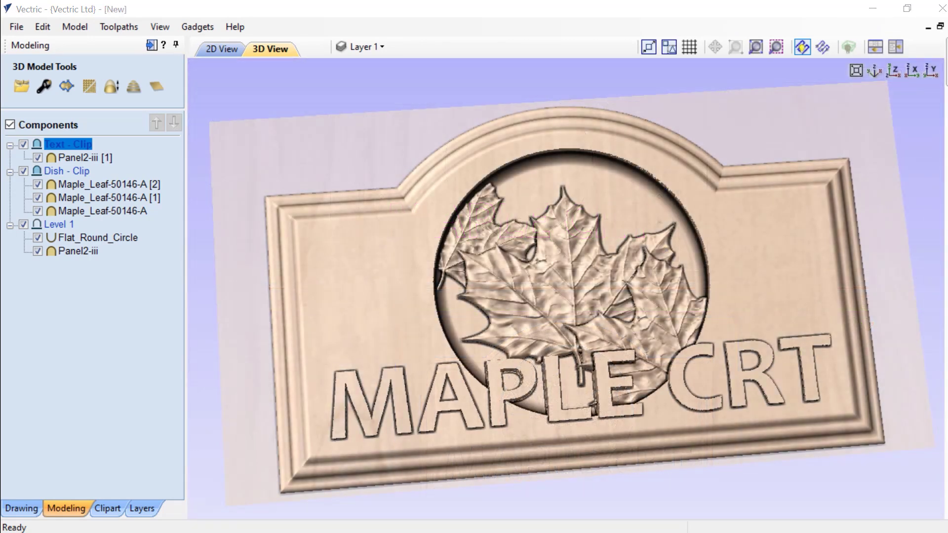